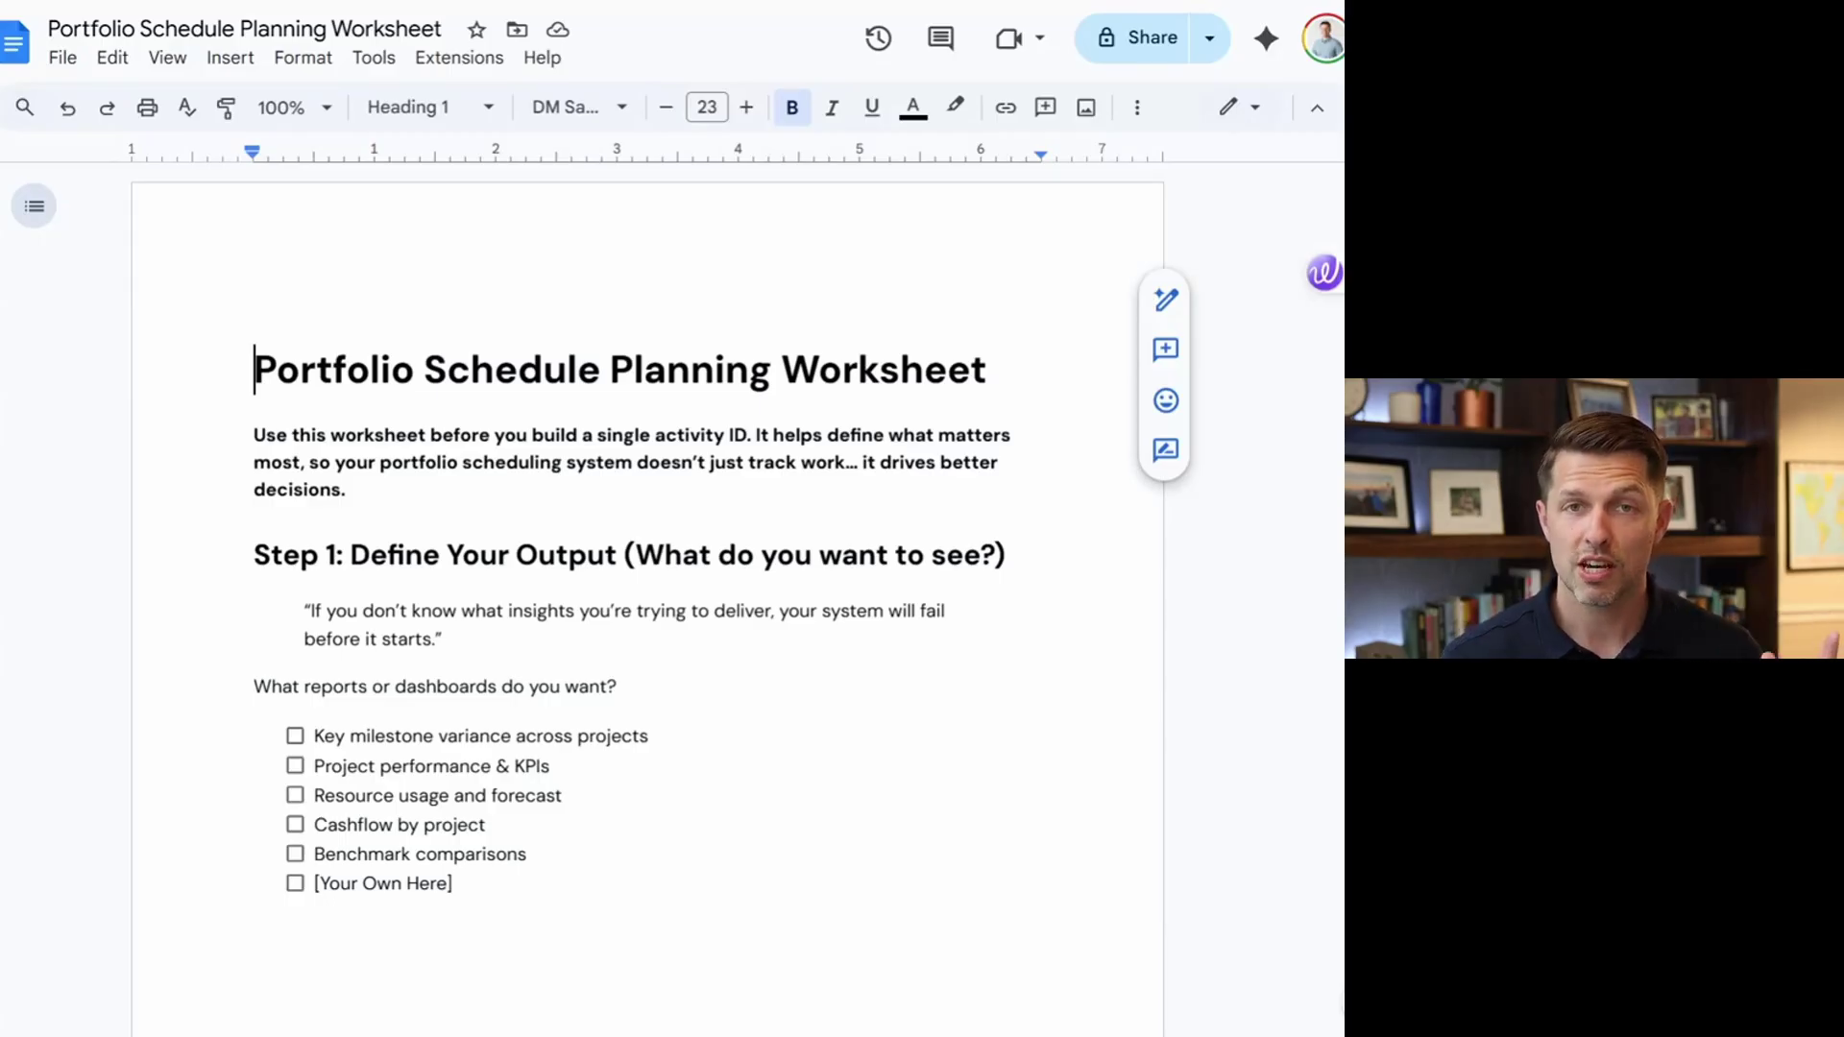
Highlight the Step 1 section and its checklist, then deselect it at the checklist's end
scroll(648, 576, "down", 1)
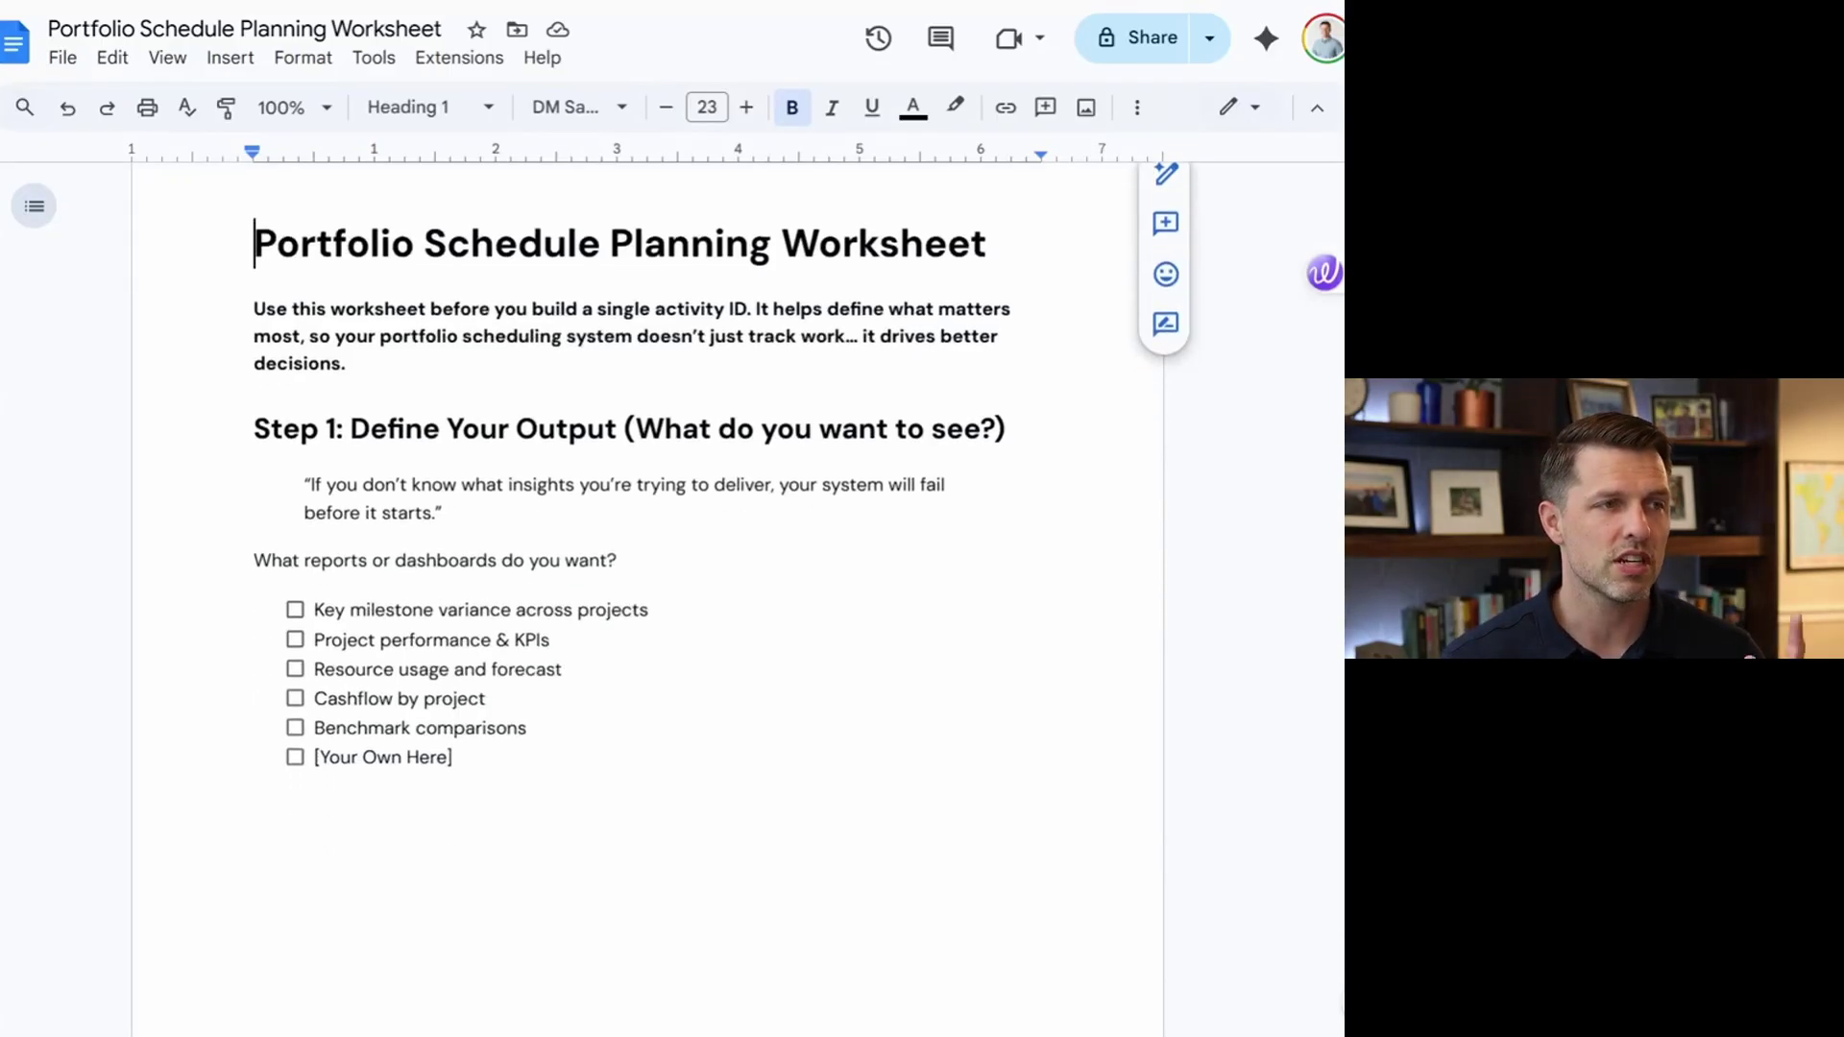
left_click_drag(253, 428, 325, 807)
left_click(487, 698)
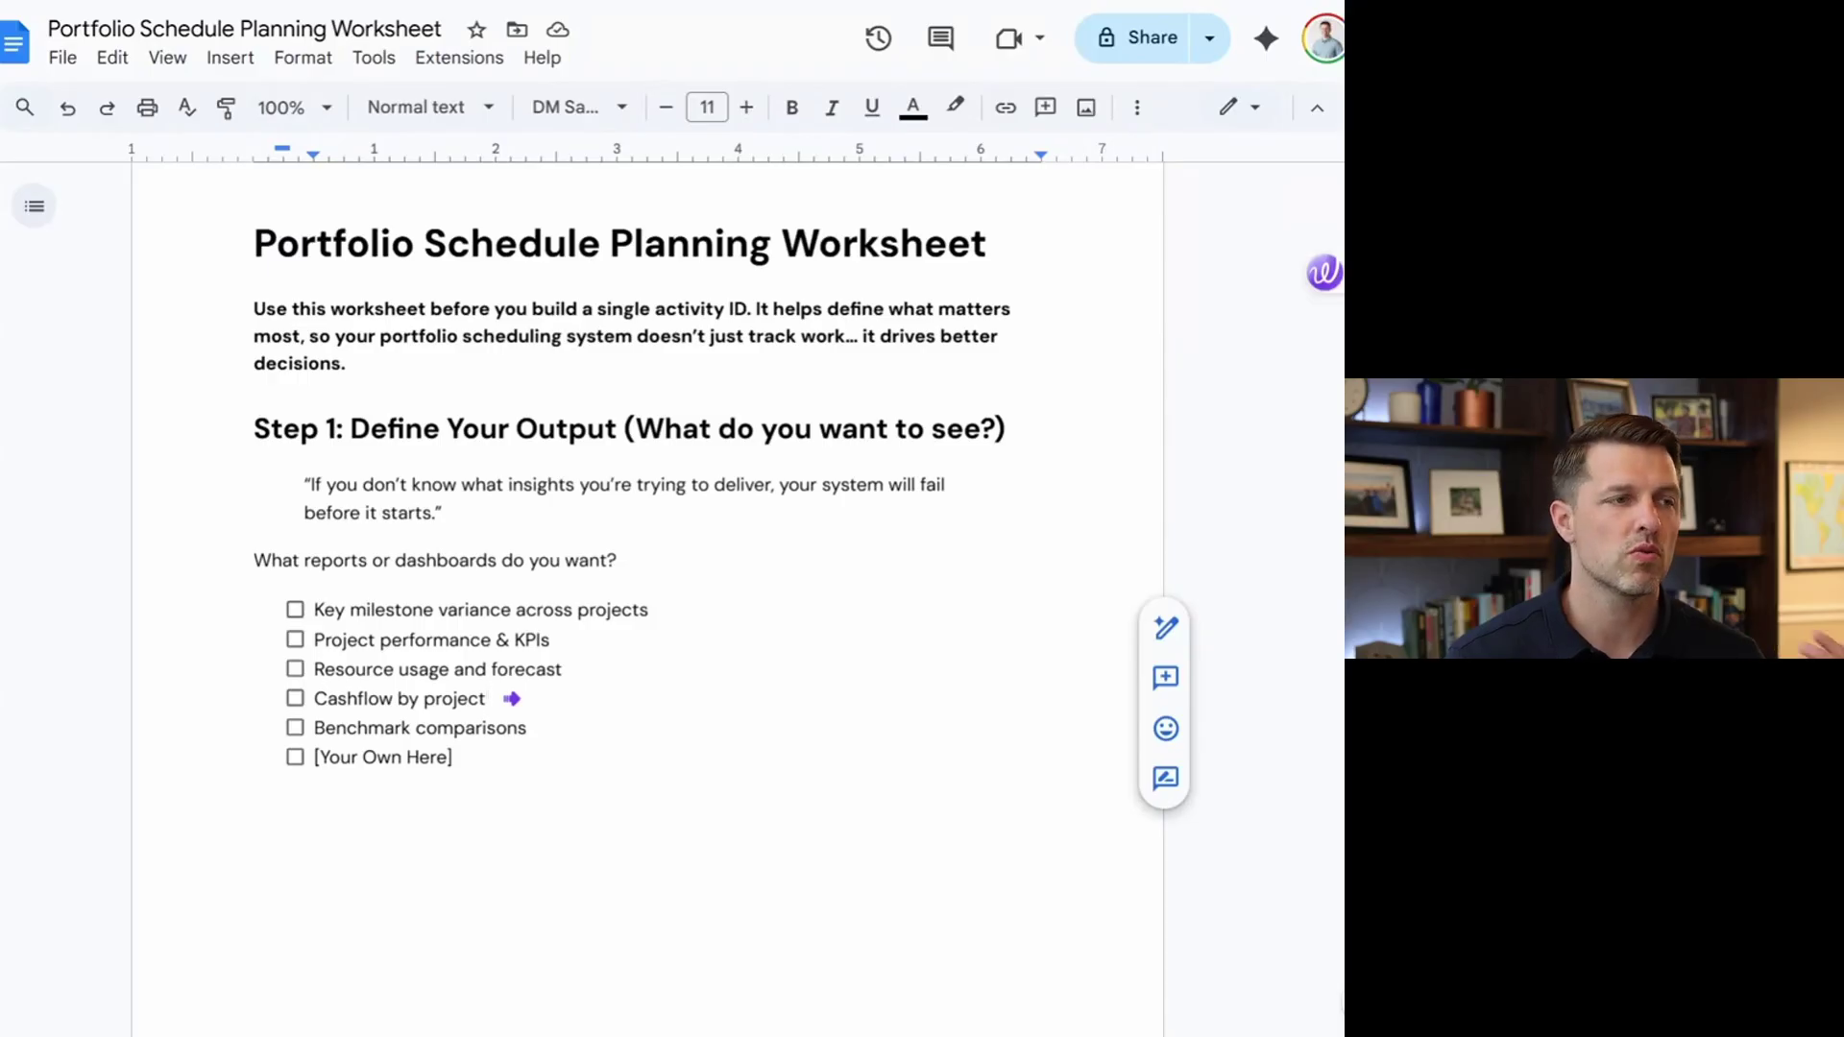
key("Down")
key("Down")
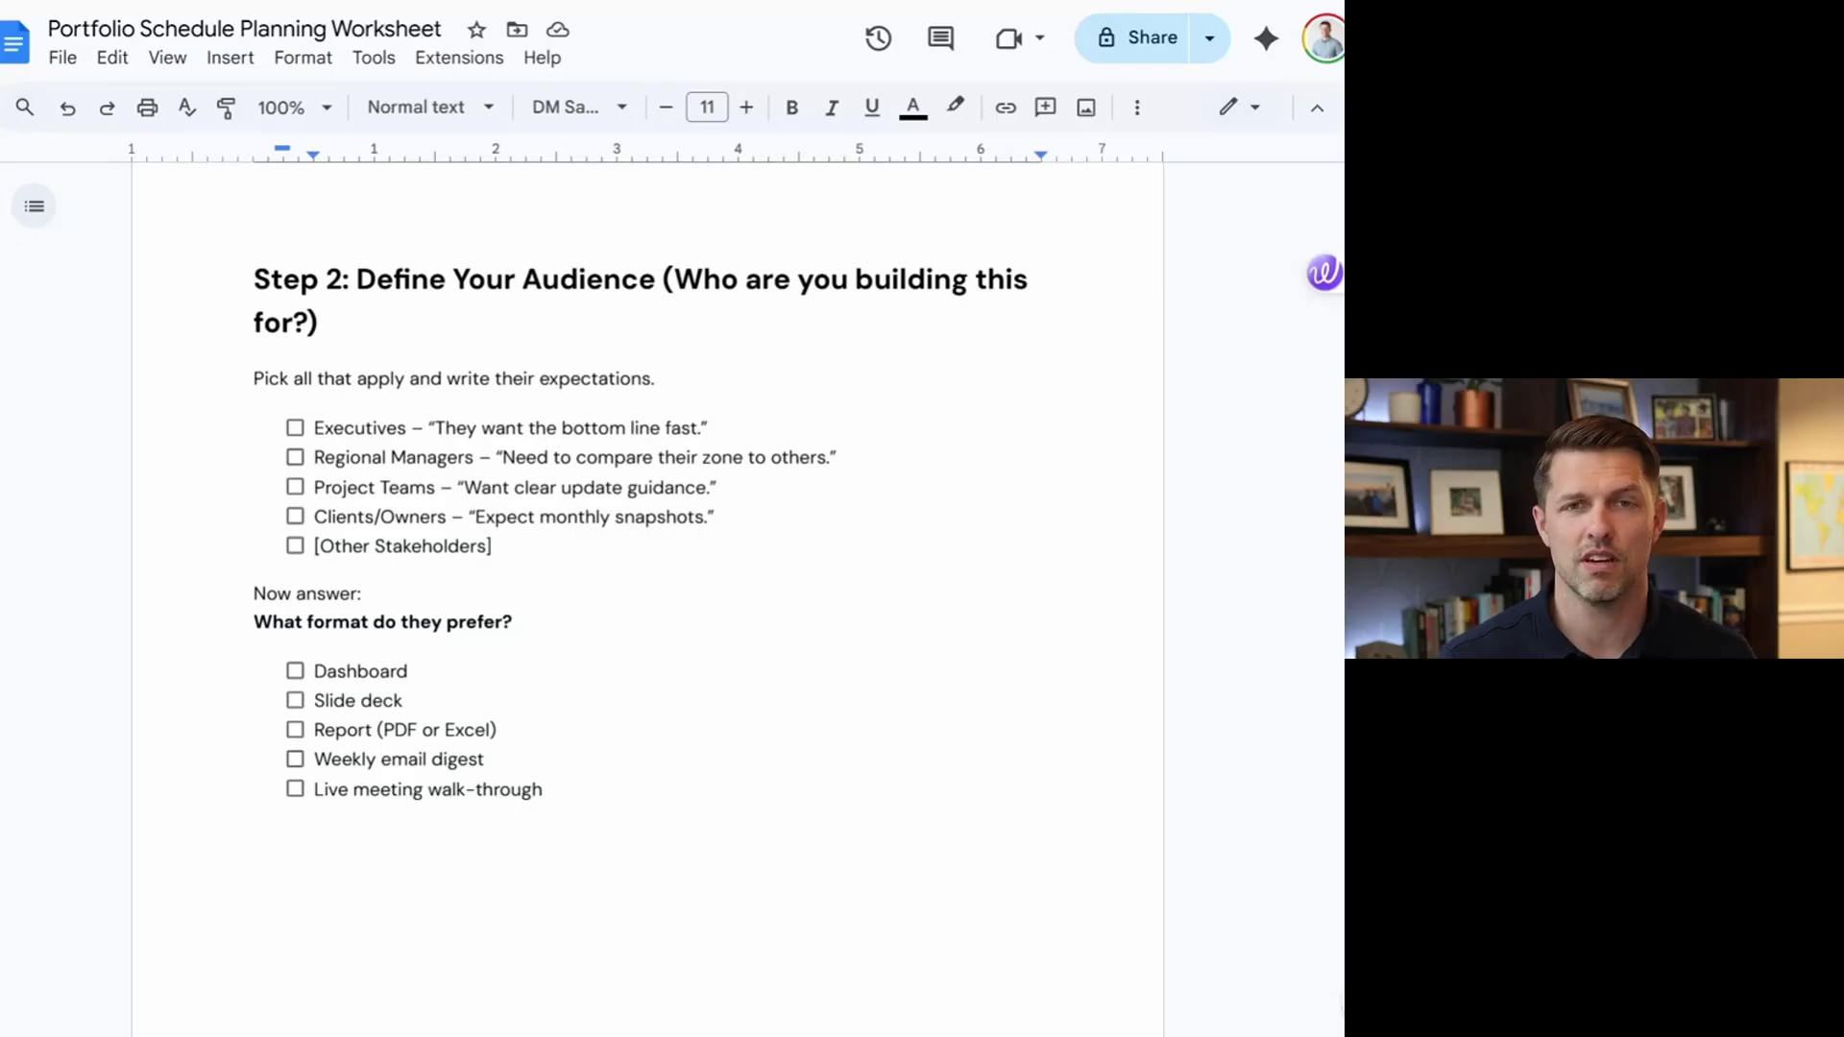
Scroll through Steps 2 to 5 until Step 6: Define Update Cadence is showing
scroll(647, 596, "down", 15)
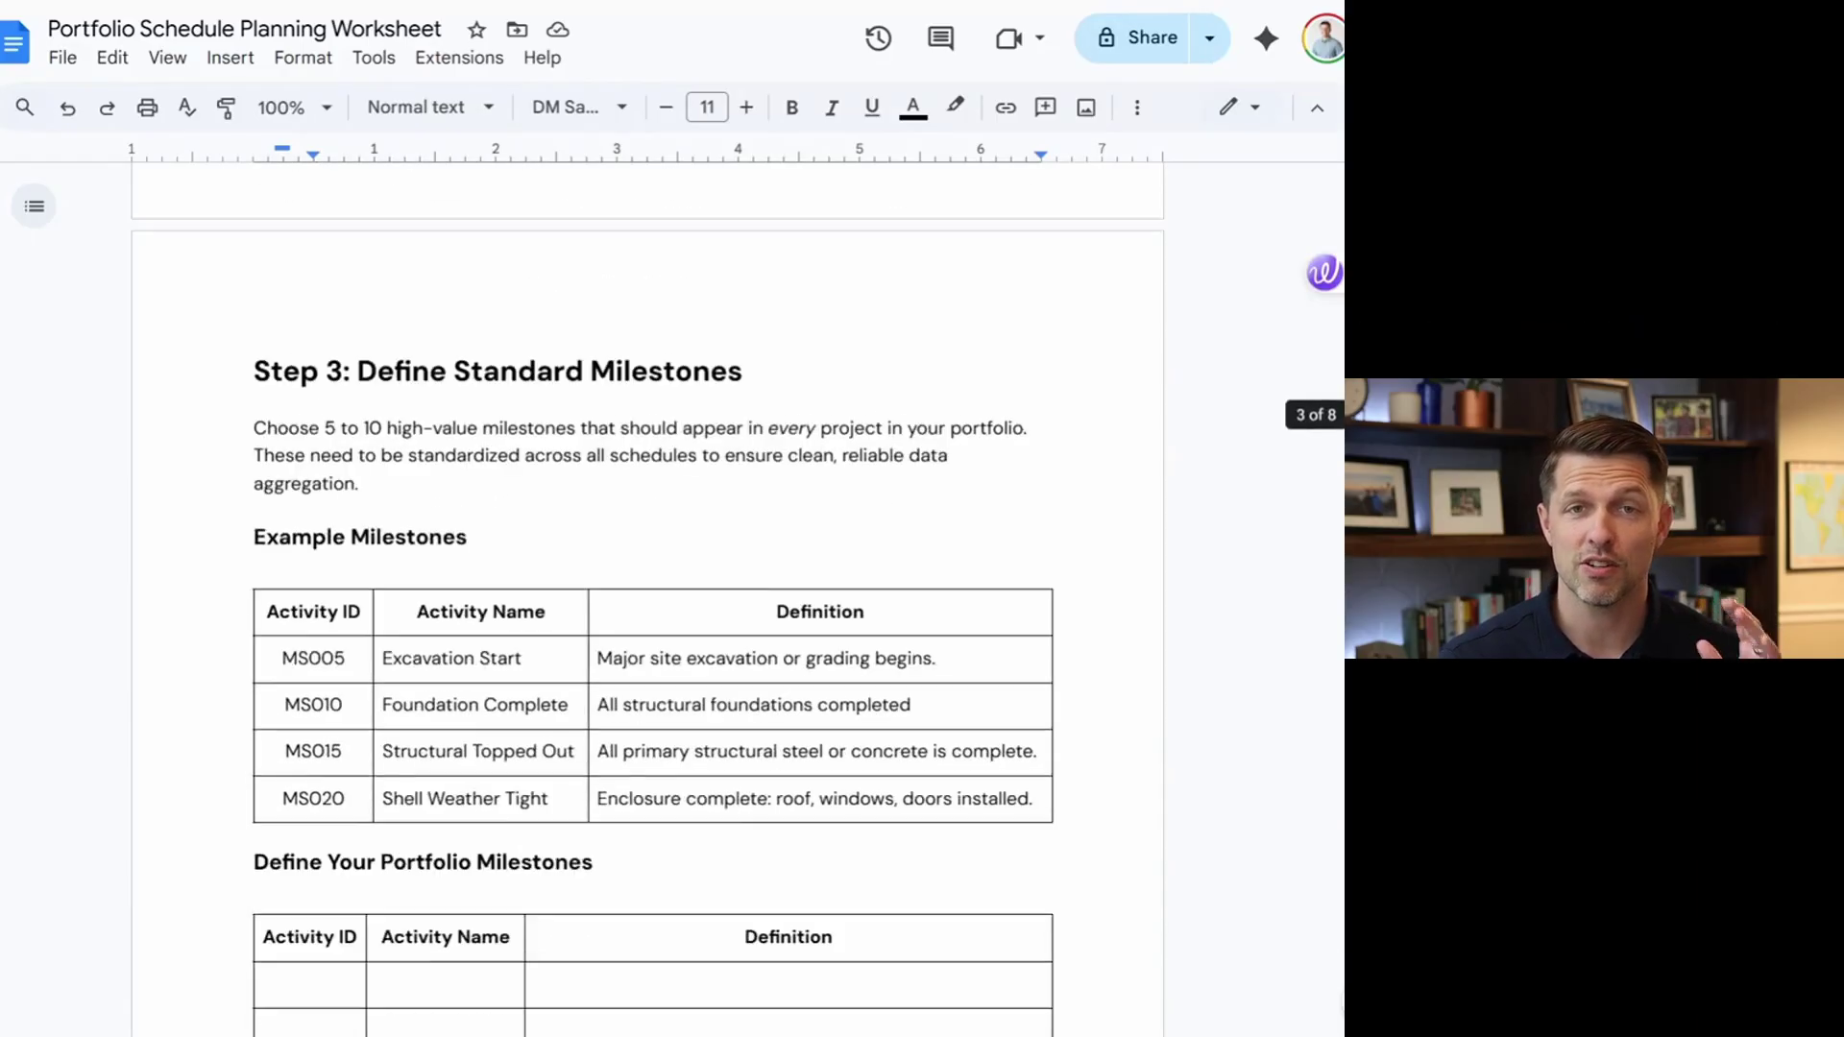
scroll(647, 596, "down", 9)
scroll(648, 596, "down", 5)
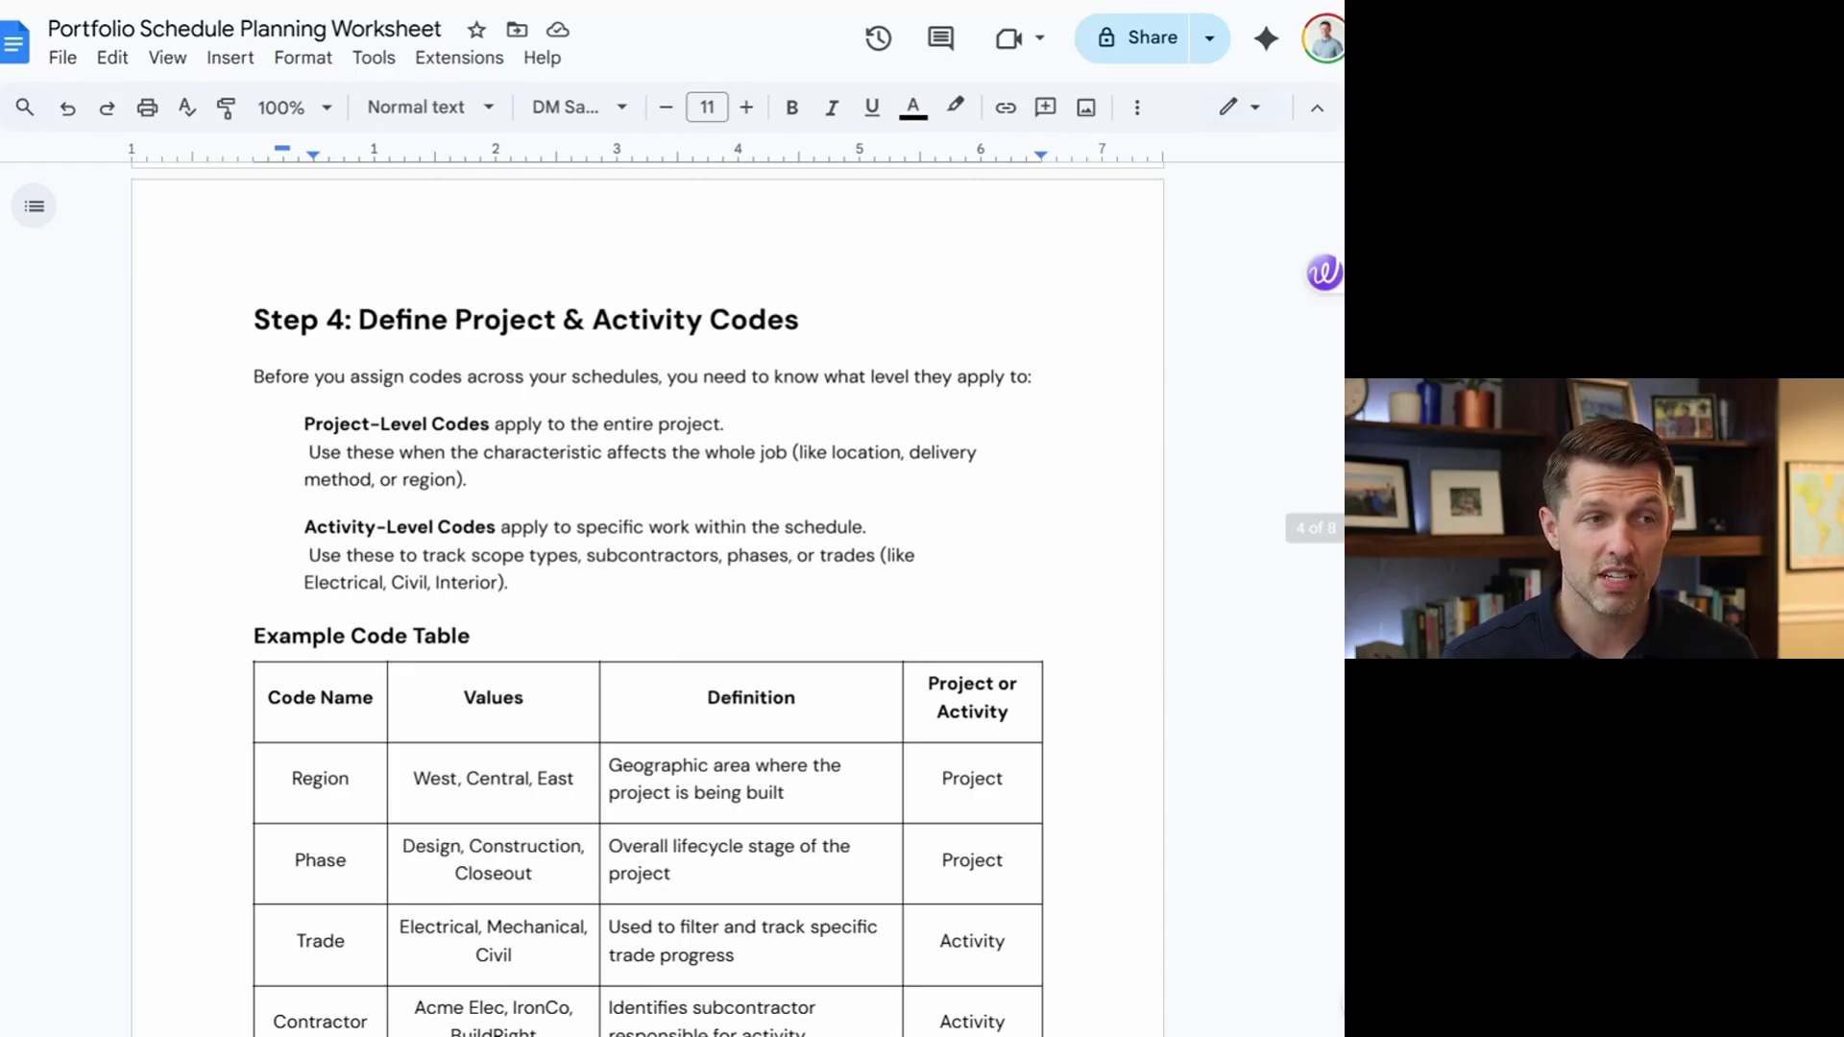
scroll(647, 601, "down", 10)
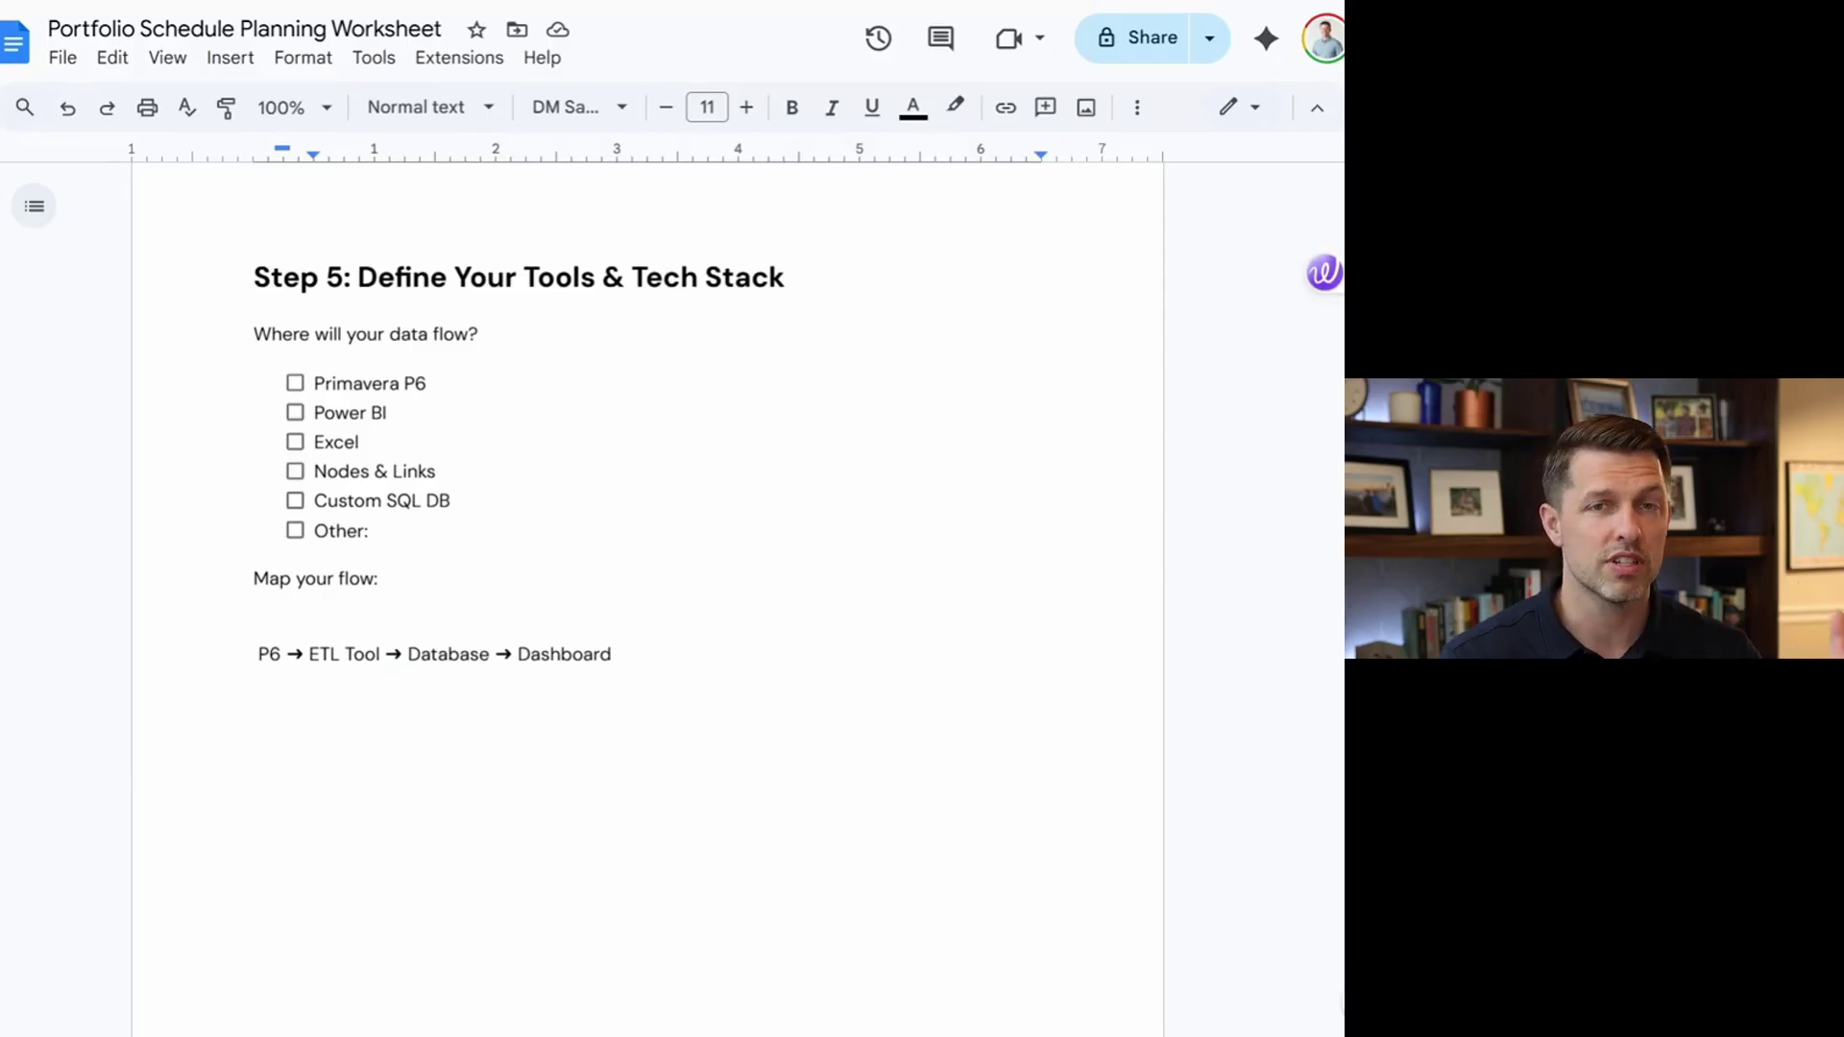
scroll(647, 600, "down", 15)
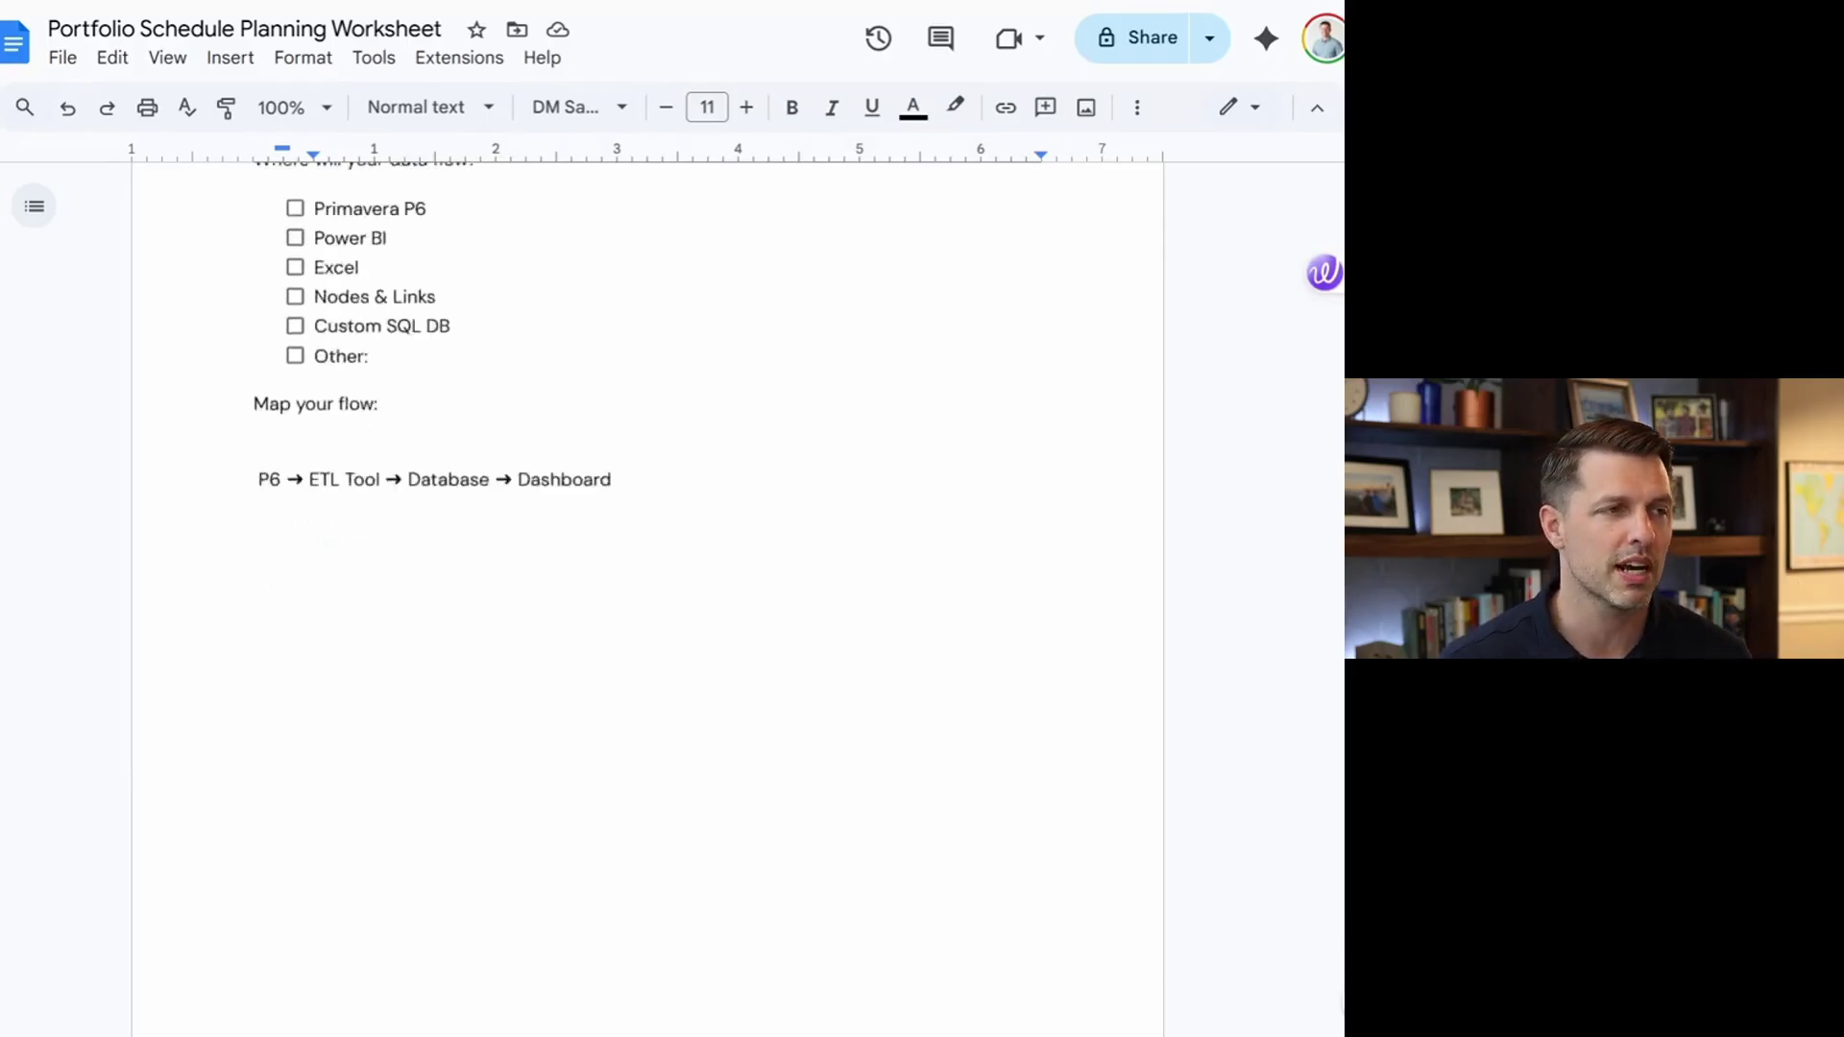
scroll(647, 600, "up", 1)
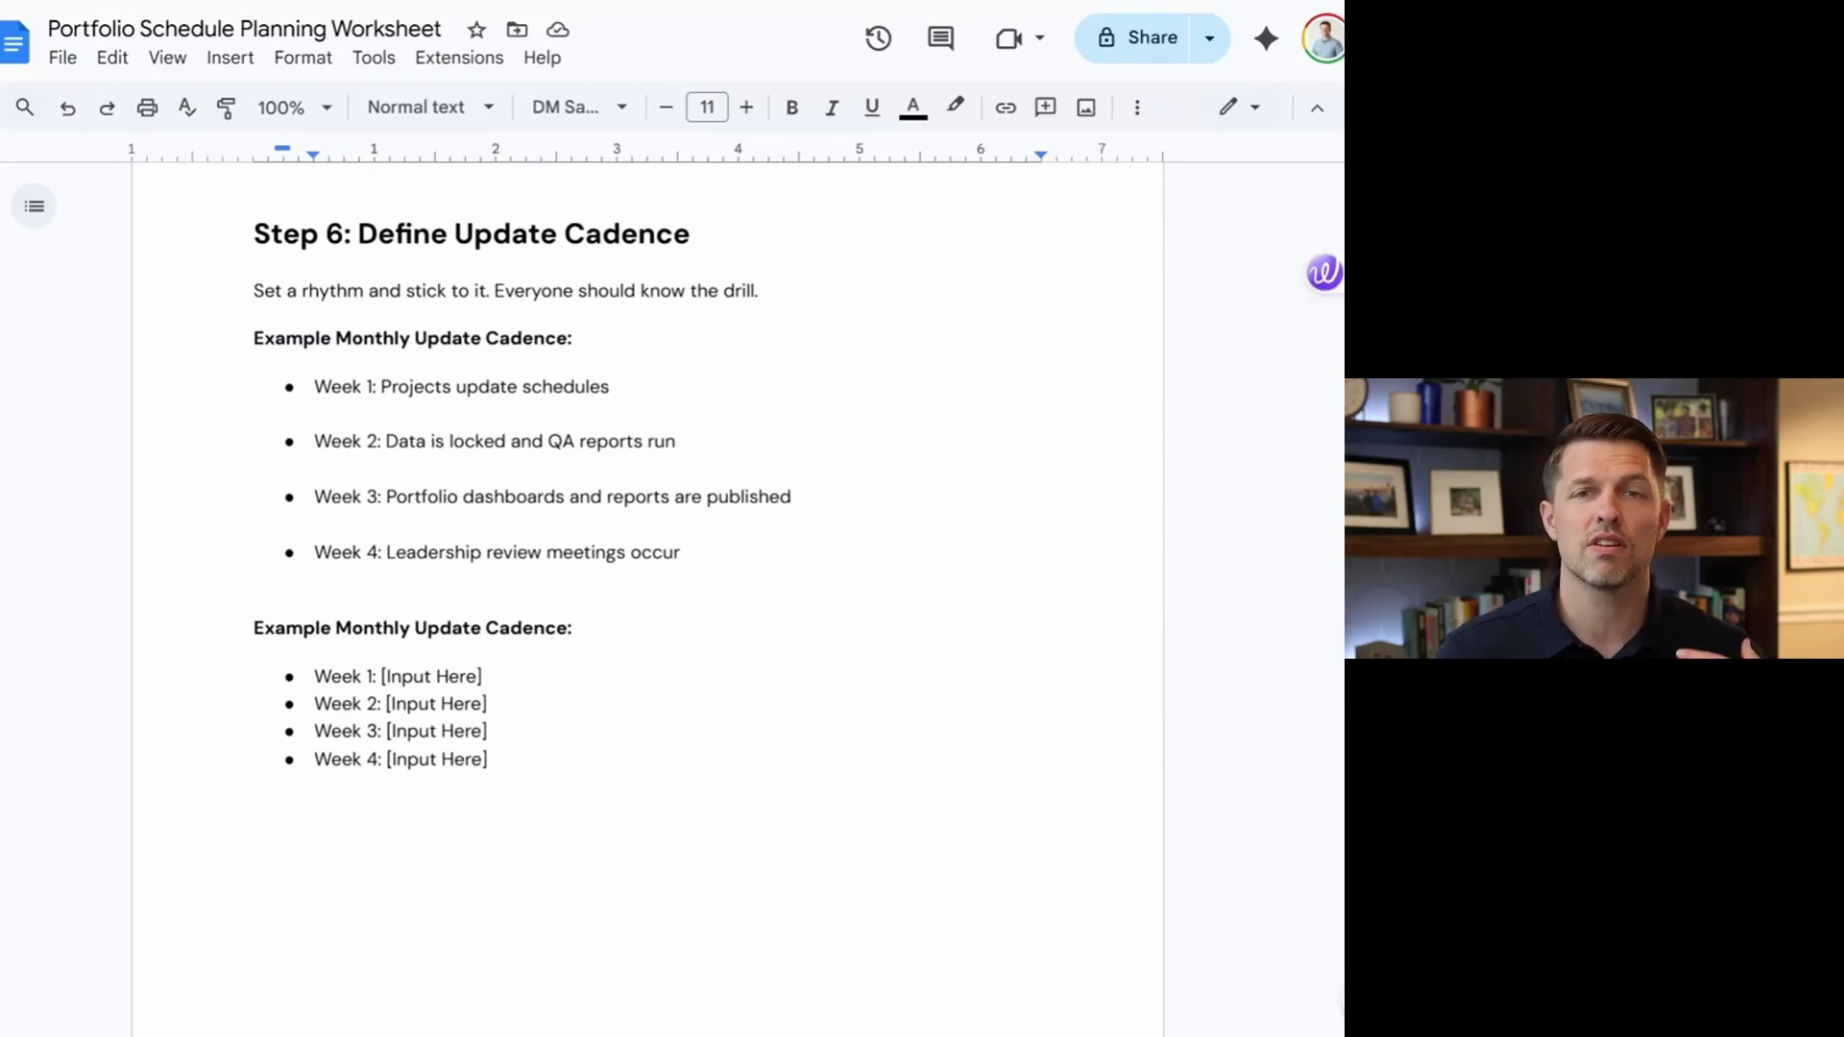
Scroll down the worksheet to Step 7, Maintenance Plan
scroll(647, 601, "down", 8)
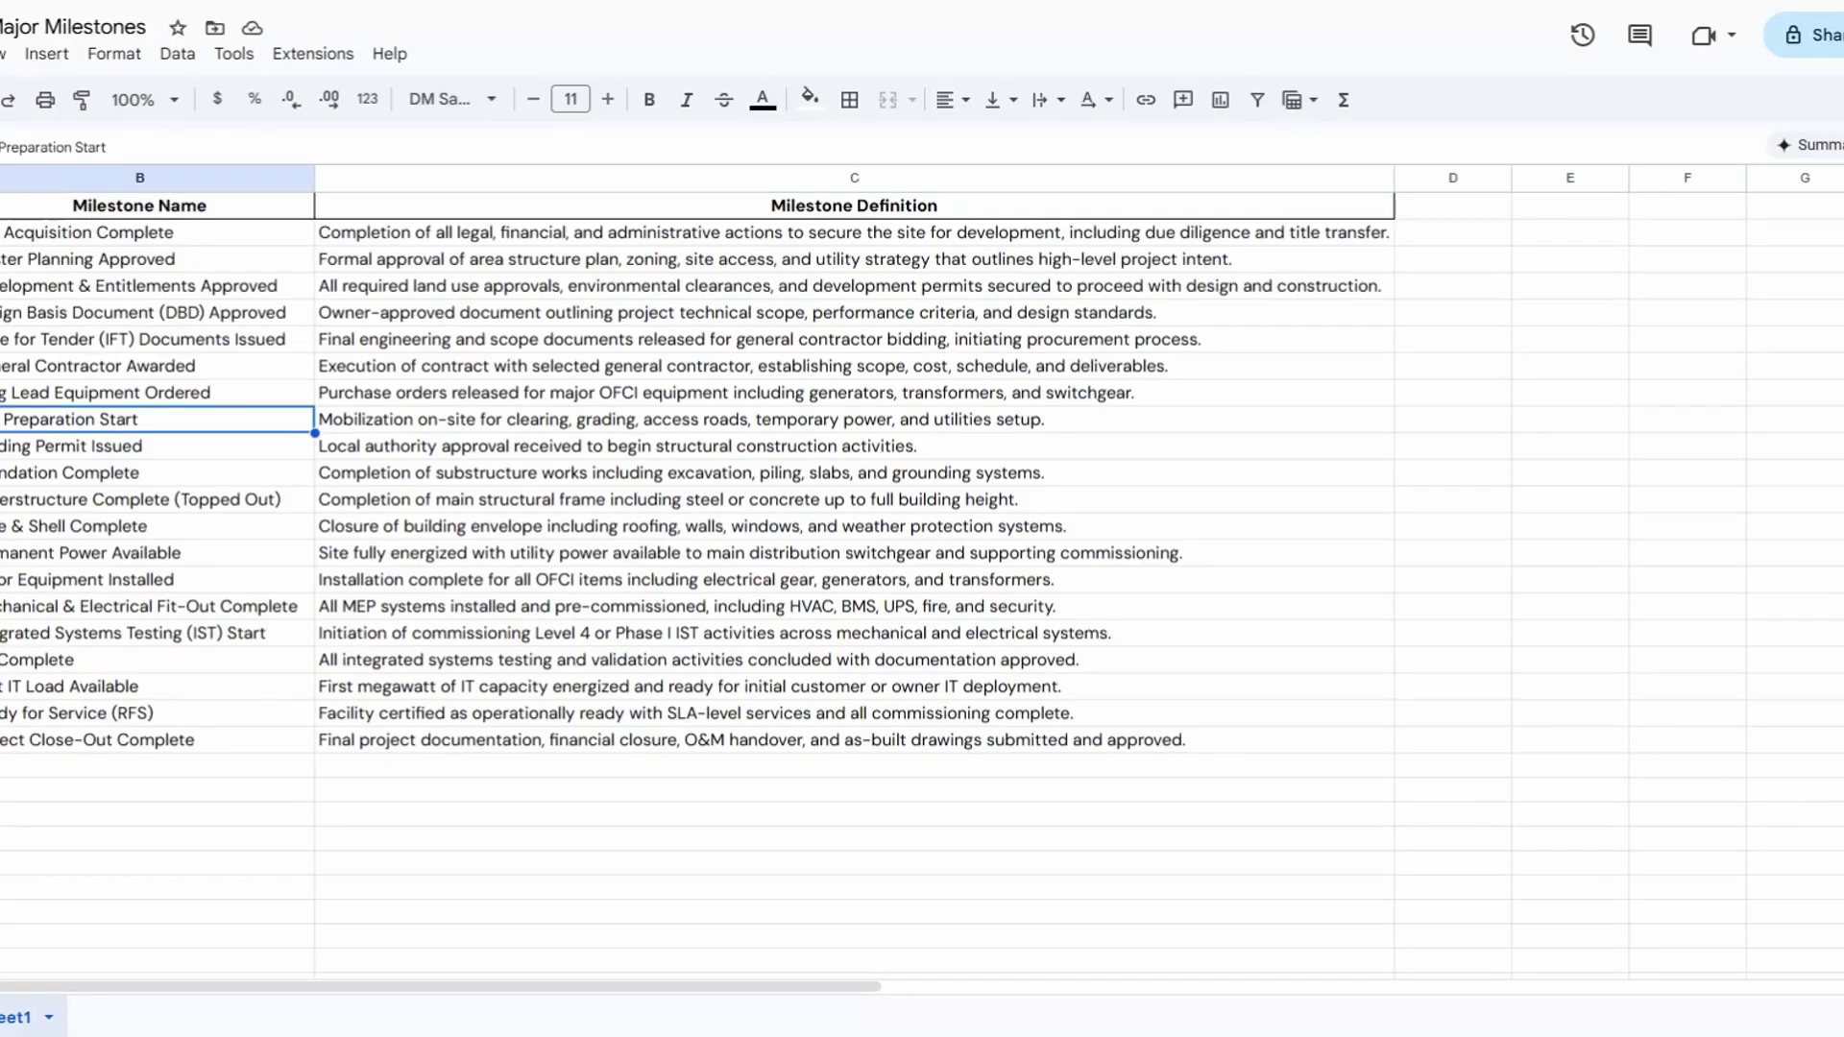
From the top of the sheet, select the Milestone Name and Milestone Definition columns
key("ctrl+Home")
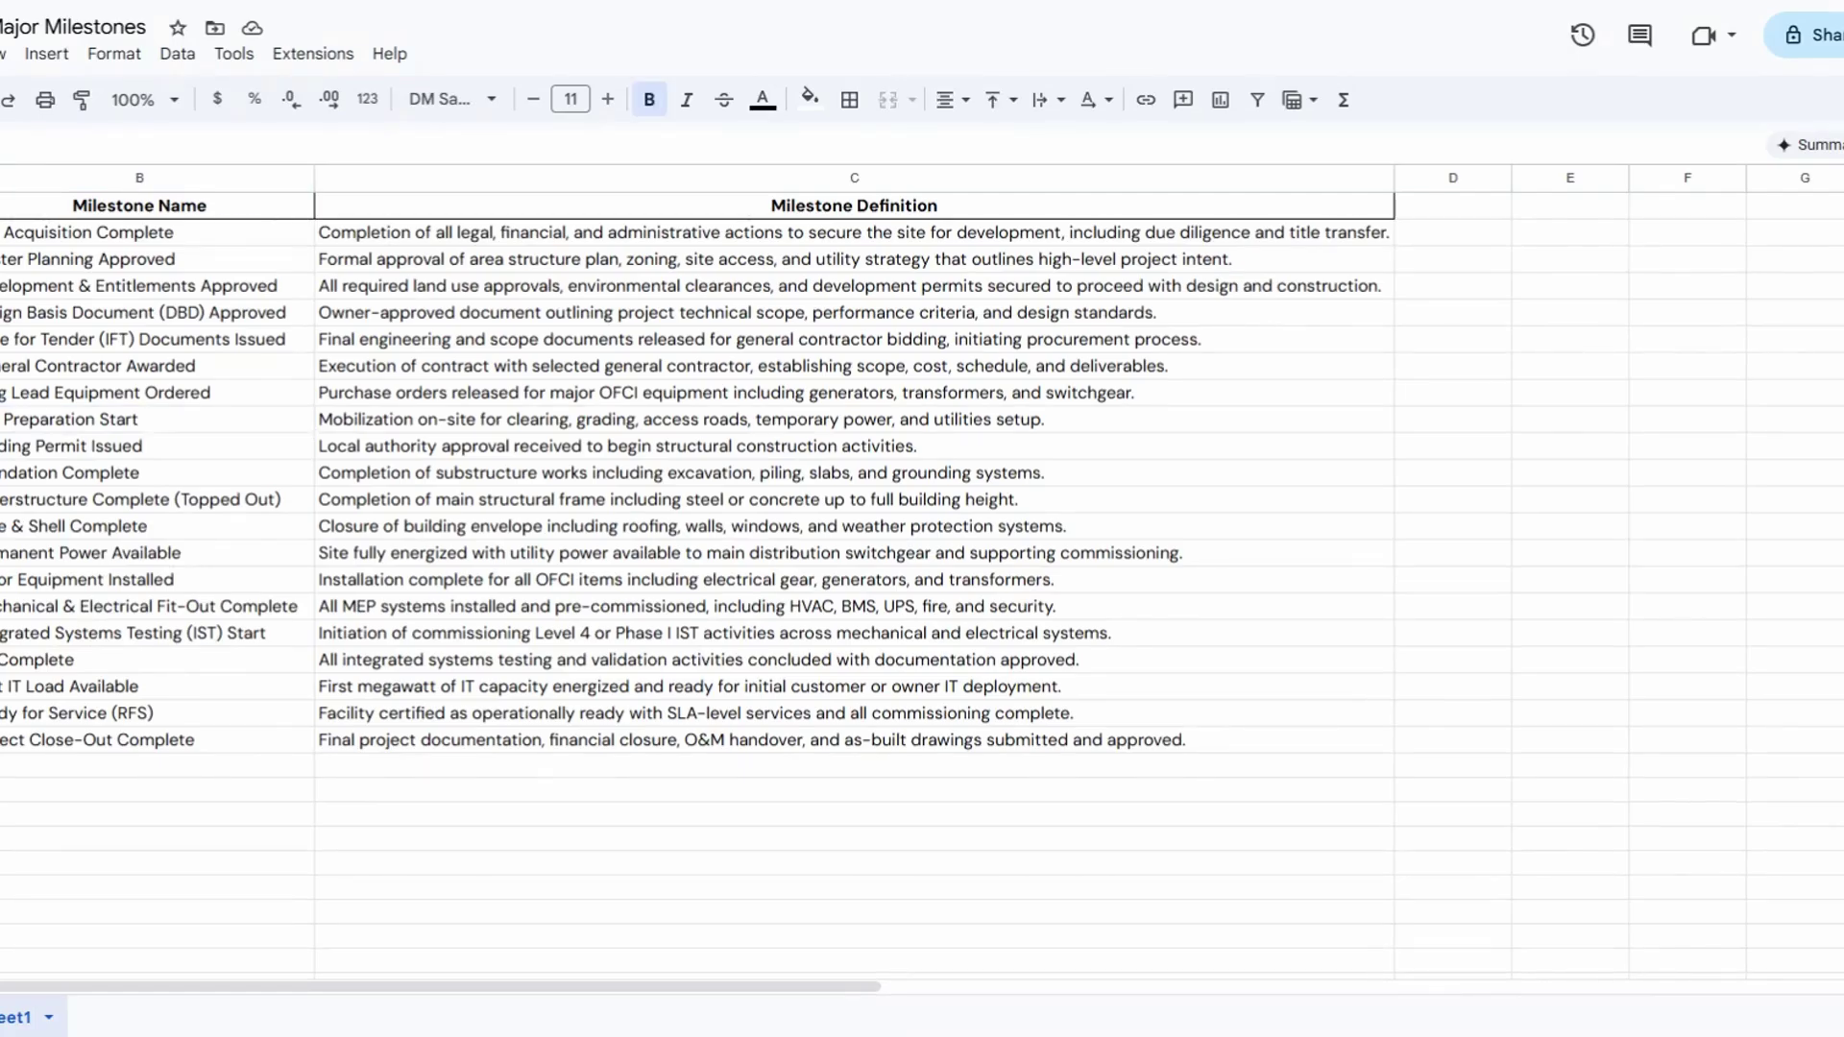
key("Down")
left_click(204, 179)
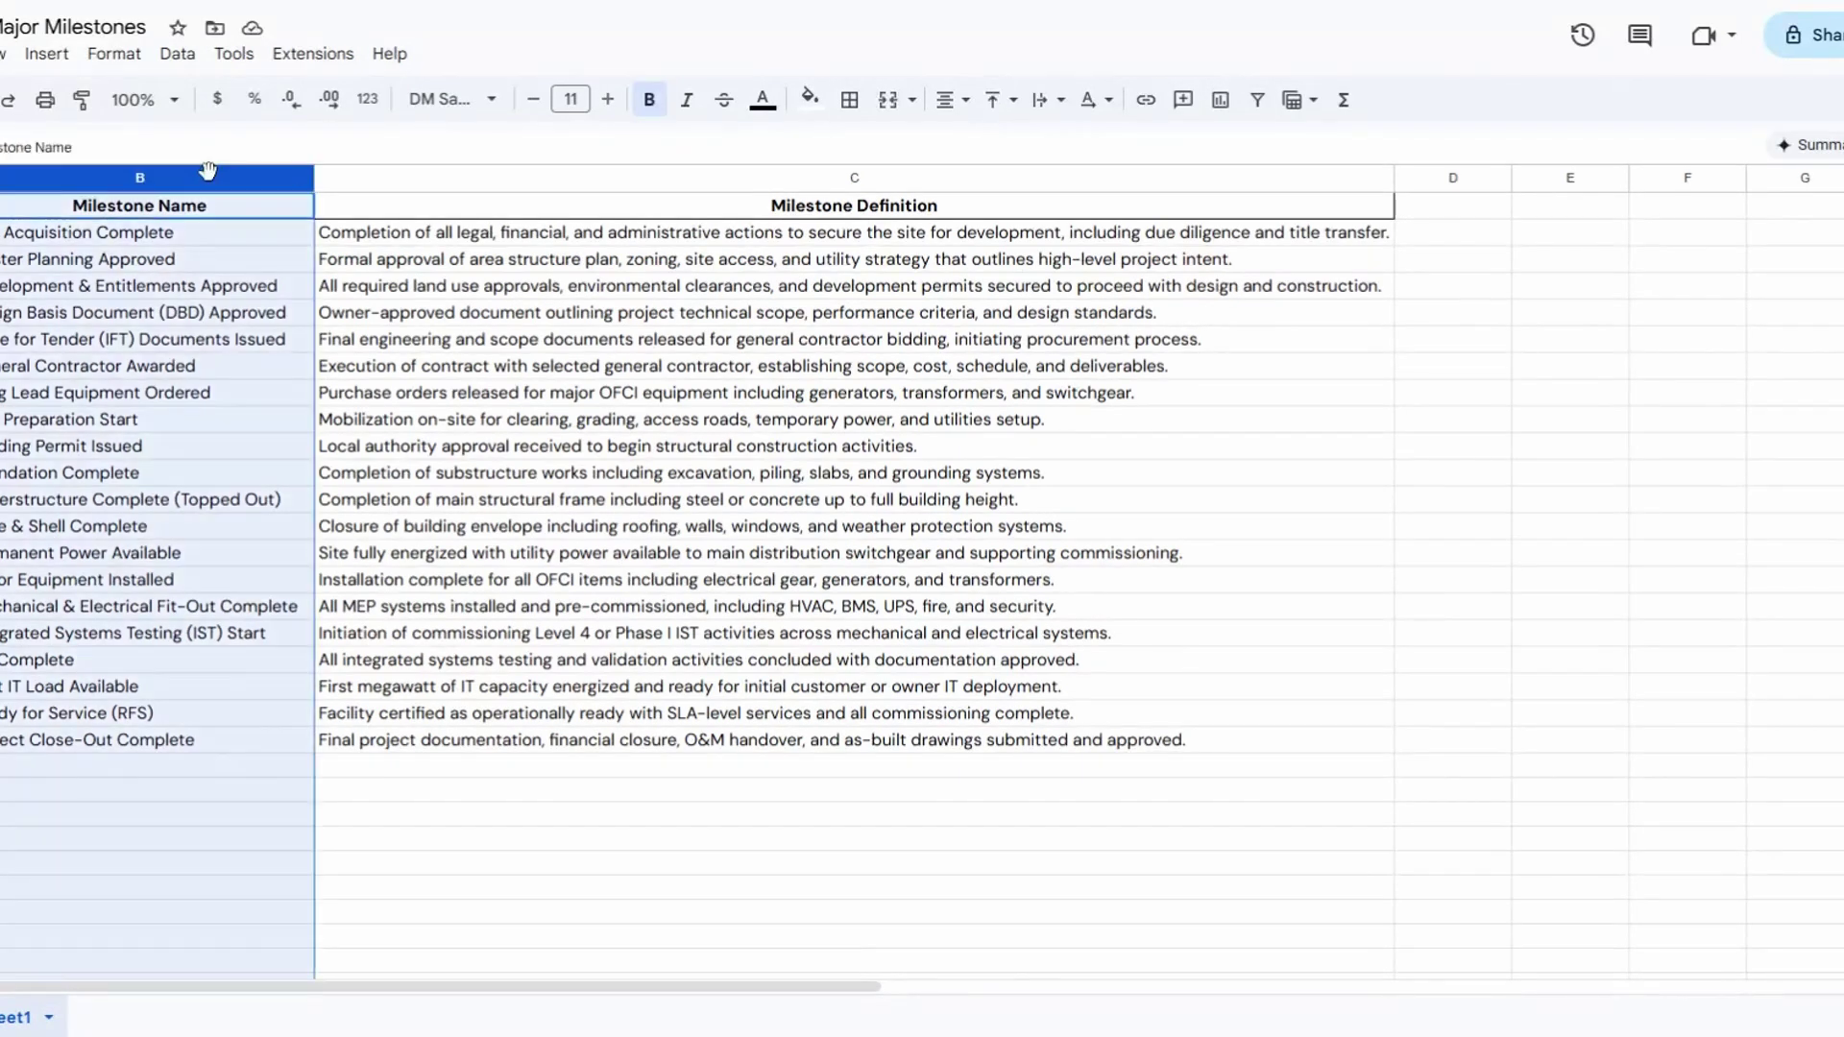
left_click(653, 179)
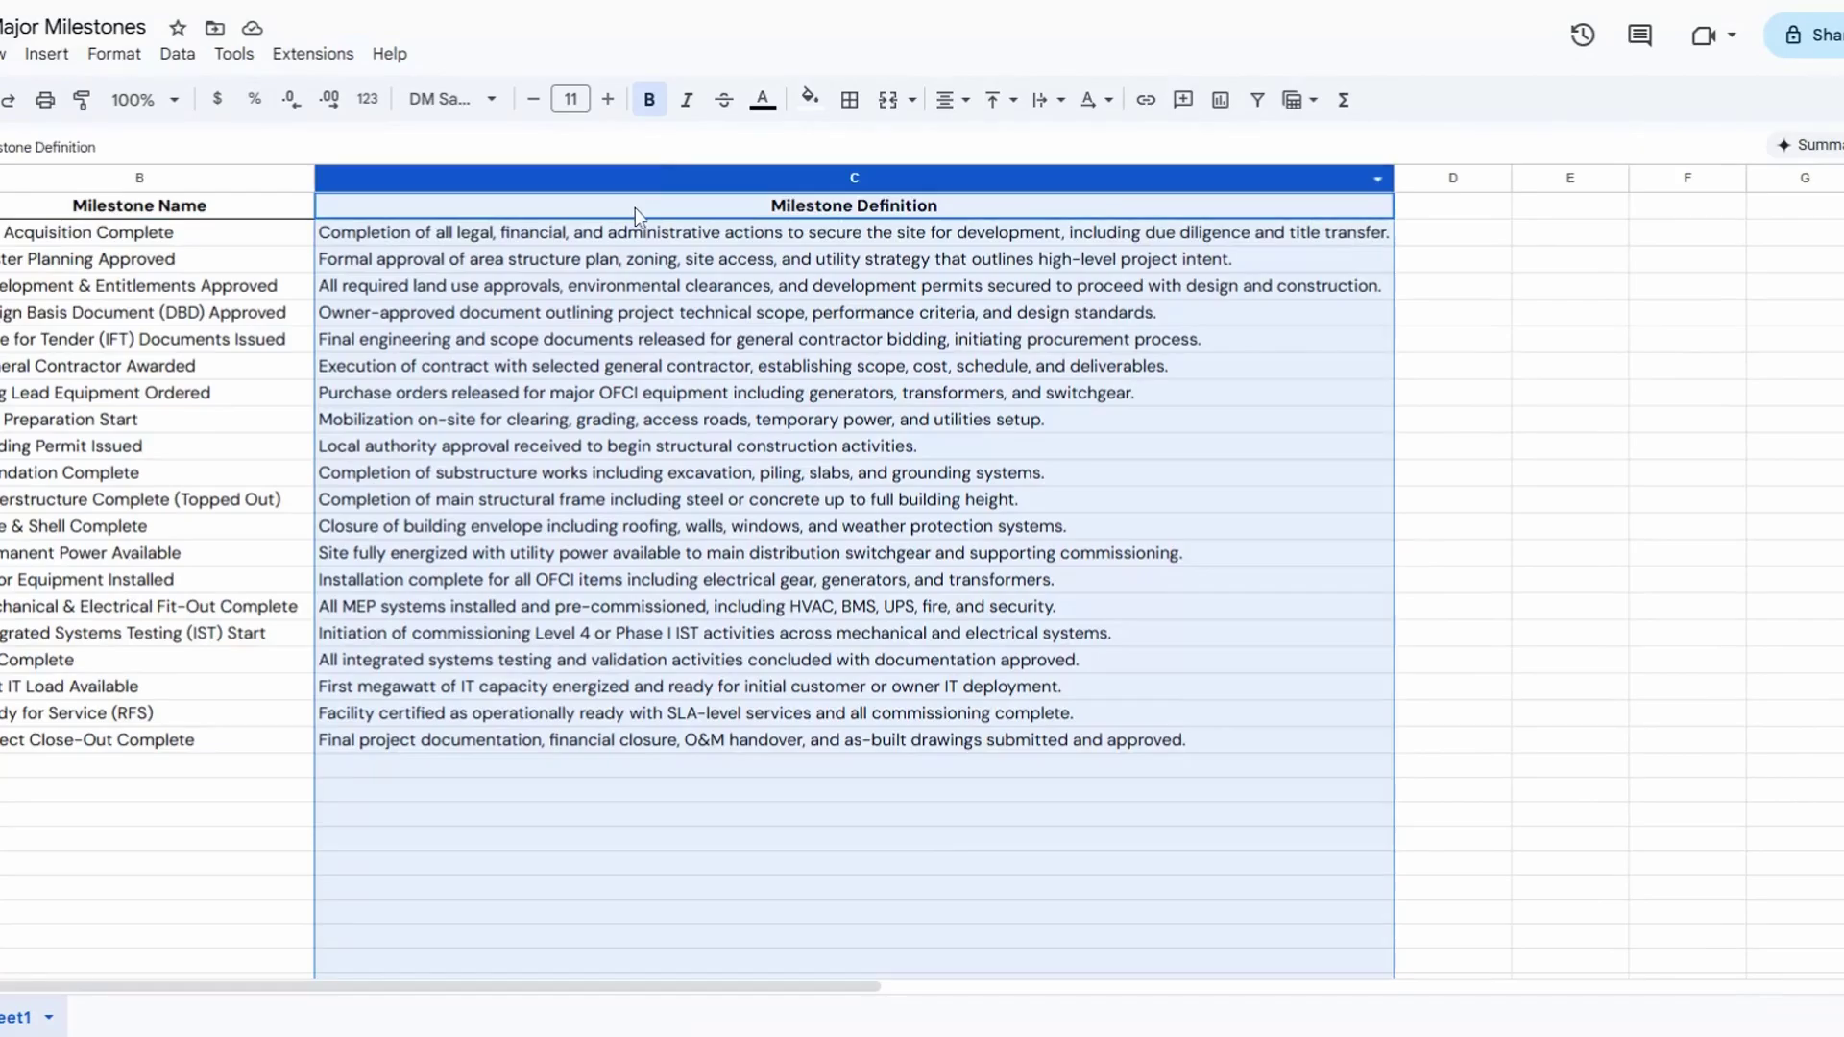
Select the first milestone's definition in C2, then select rows 2 and 3 entirely
left_click(635, 242)
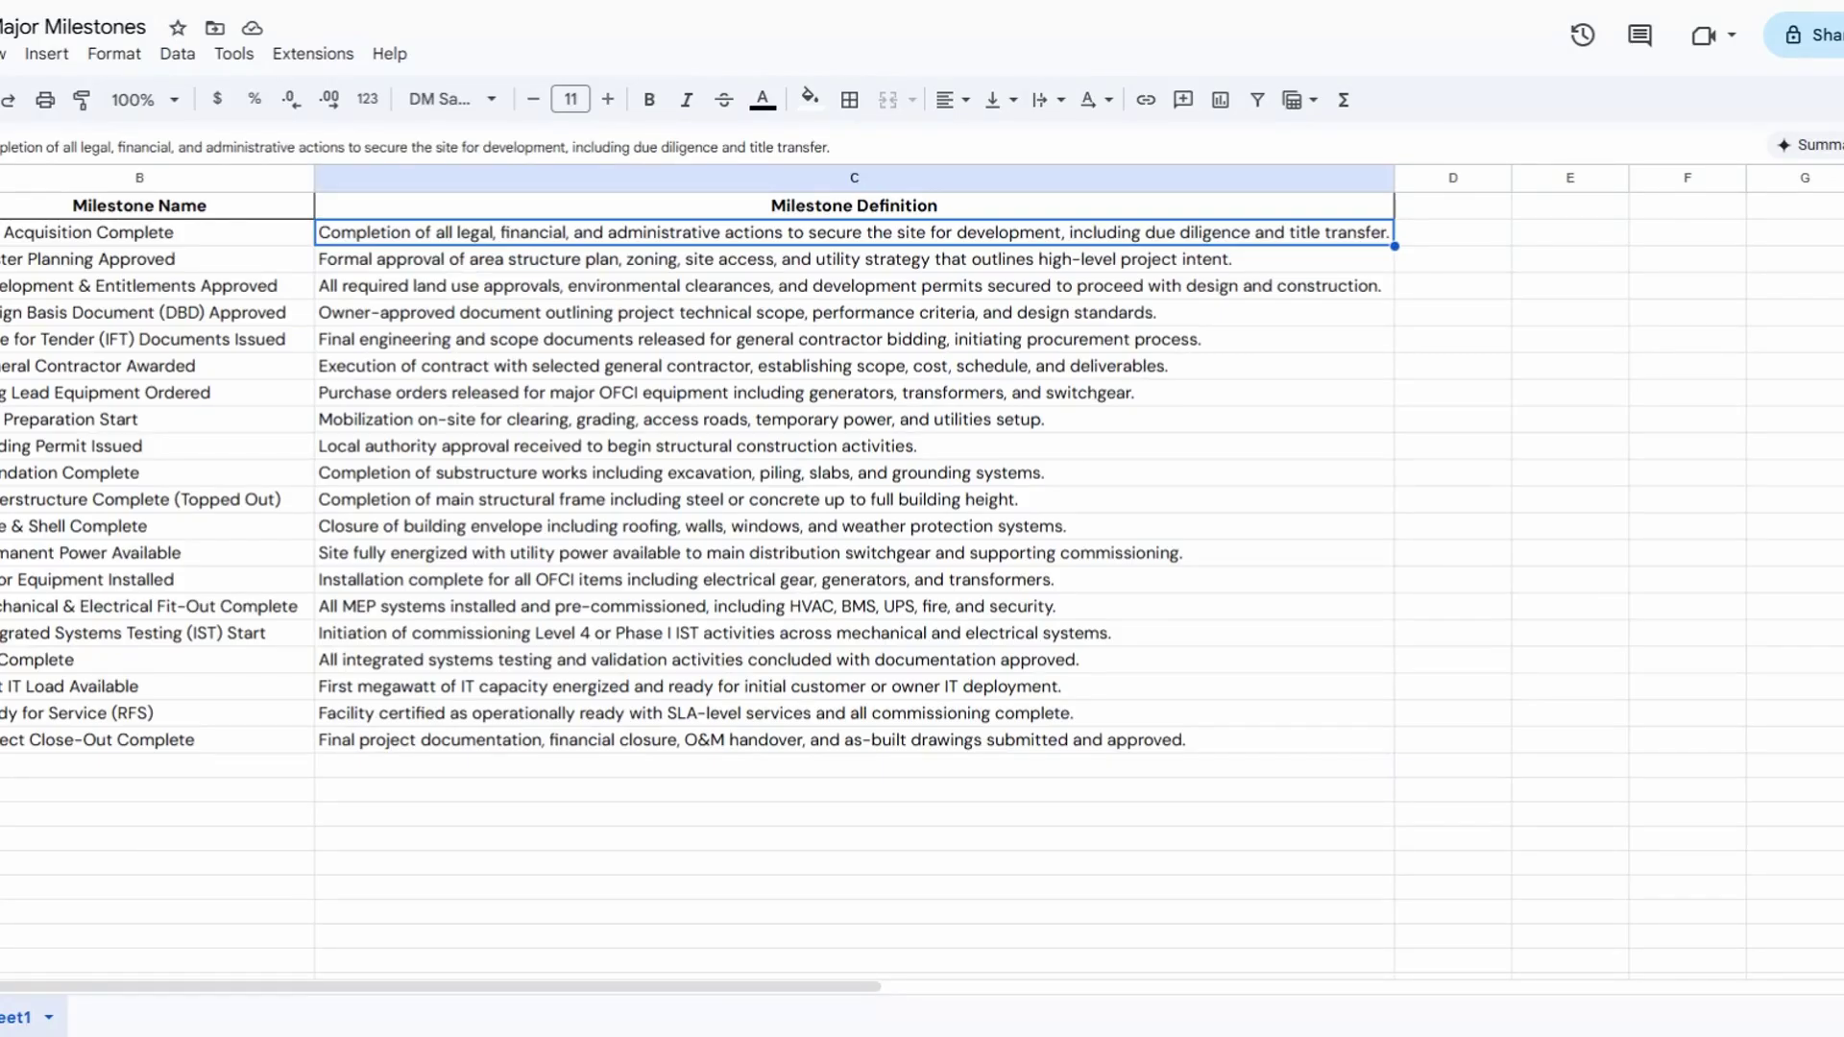
key("Left")
key("Left")
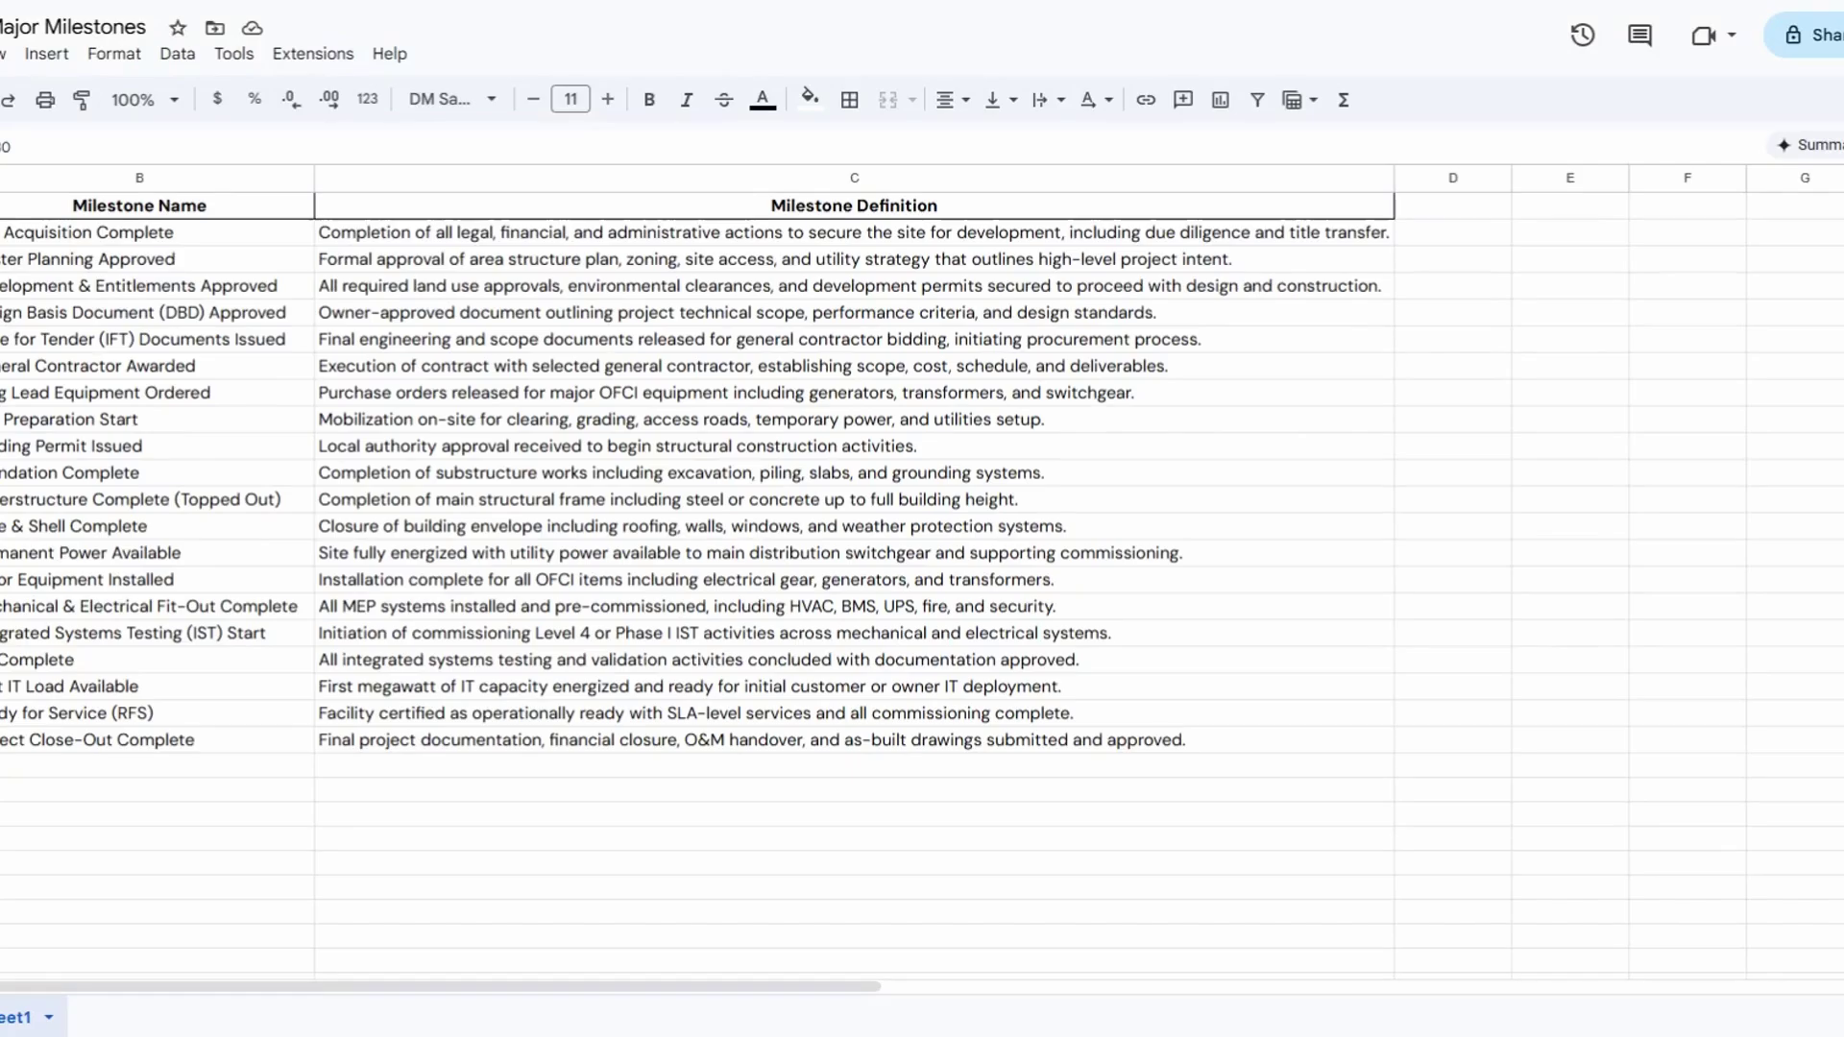
key("shift+space")
key("shift+Down")
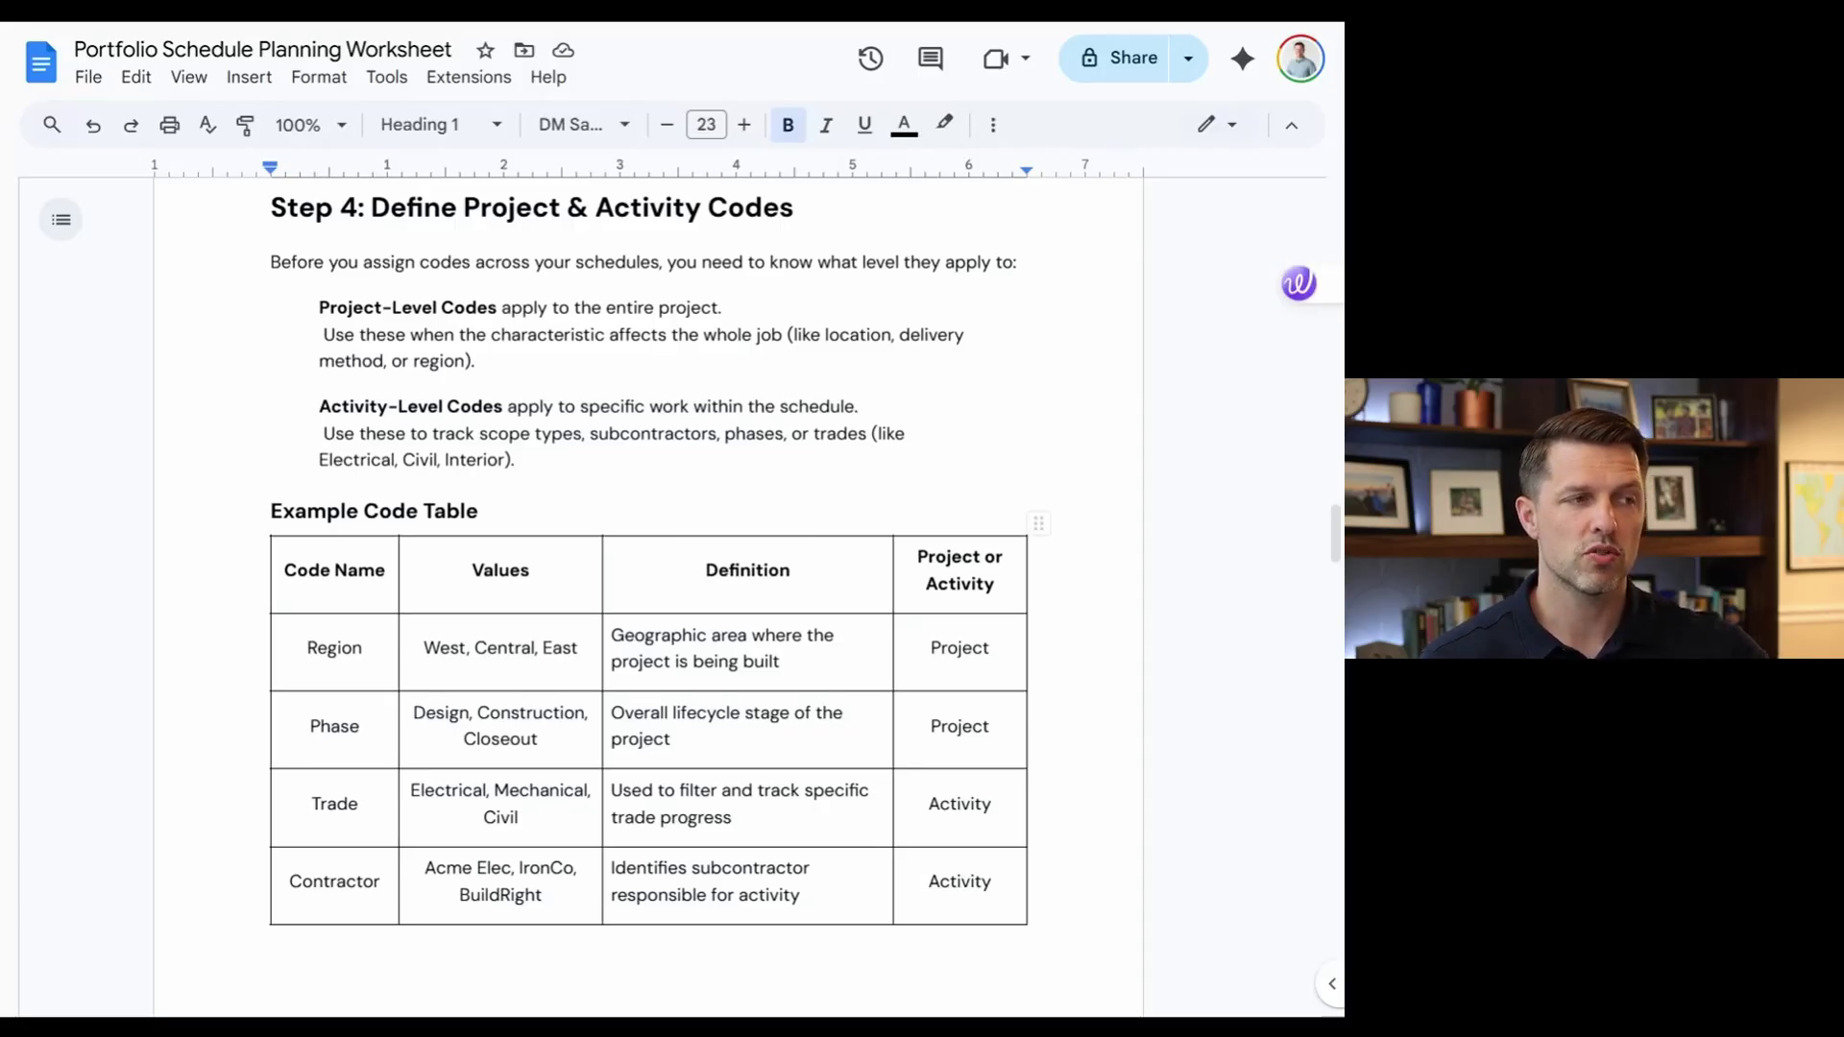
Go through the Region, Phase and Trade values cells of the Example Code Table
left_click(426, 648)
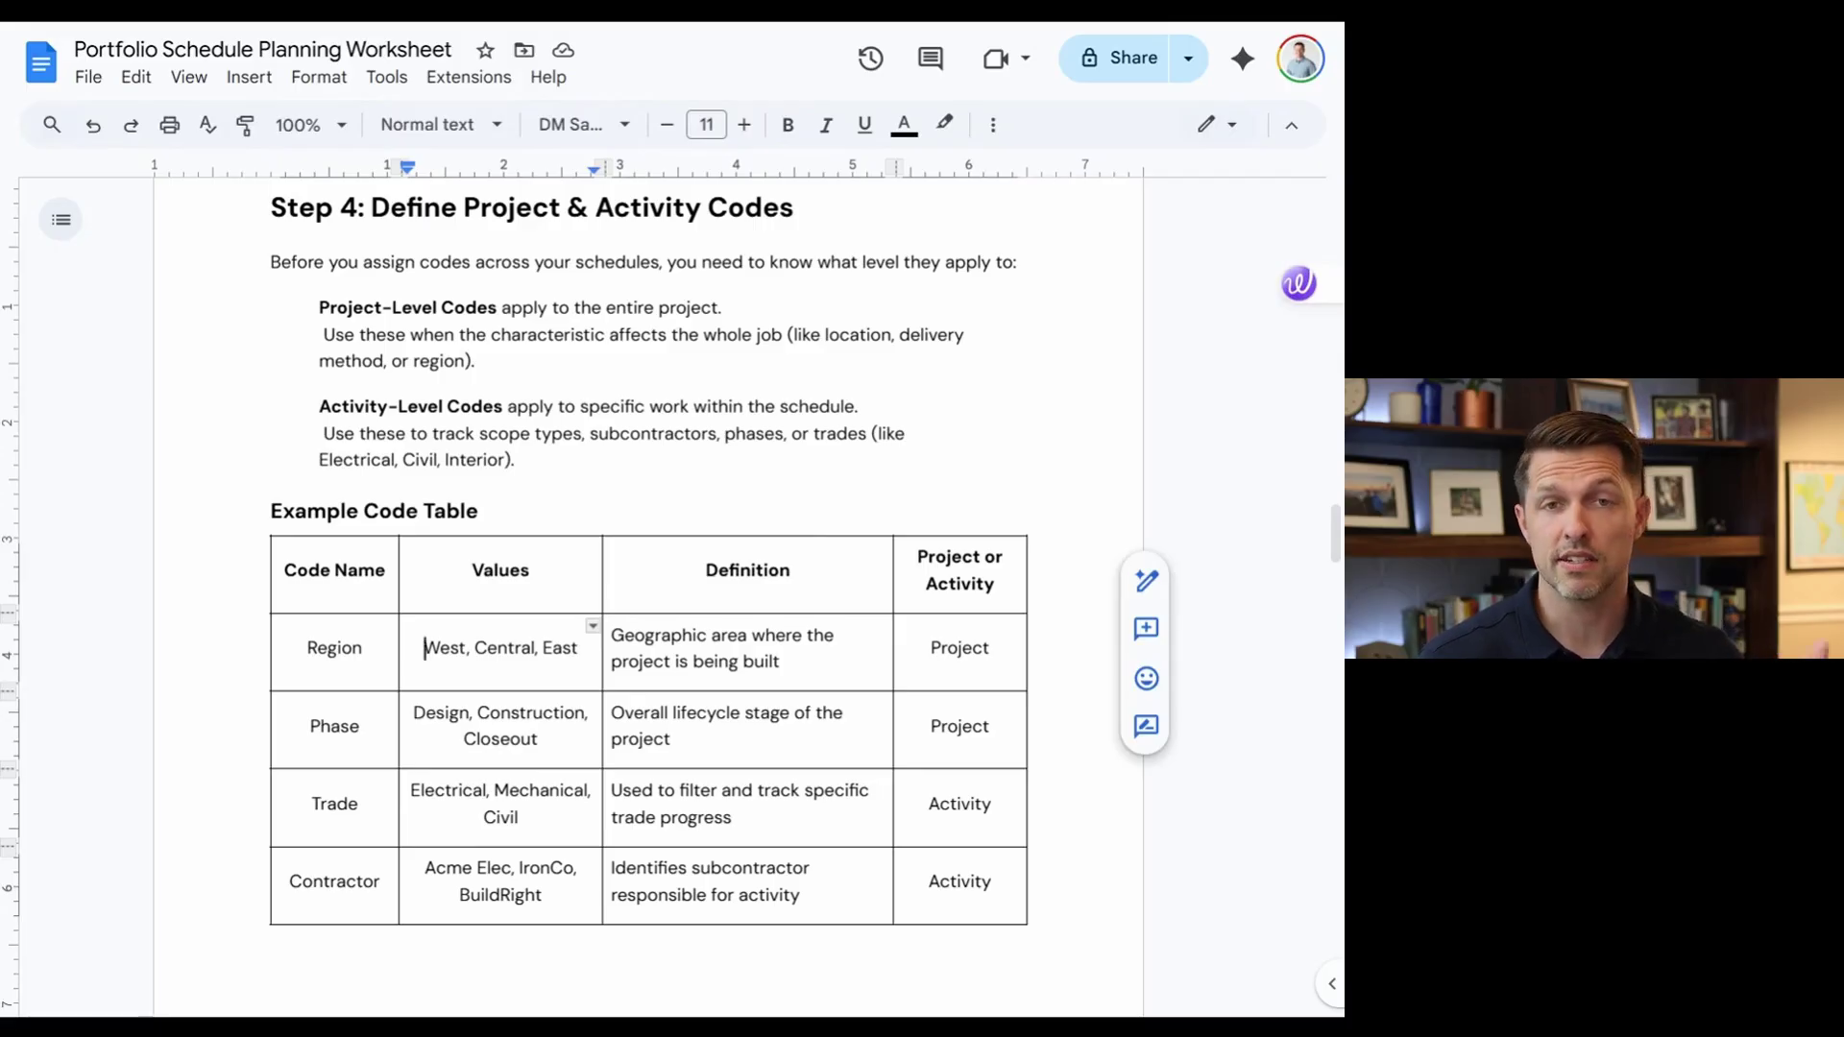
left_click(494, 739)
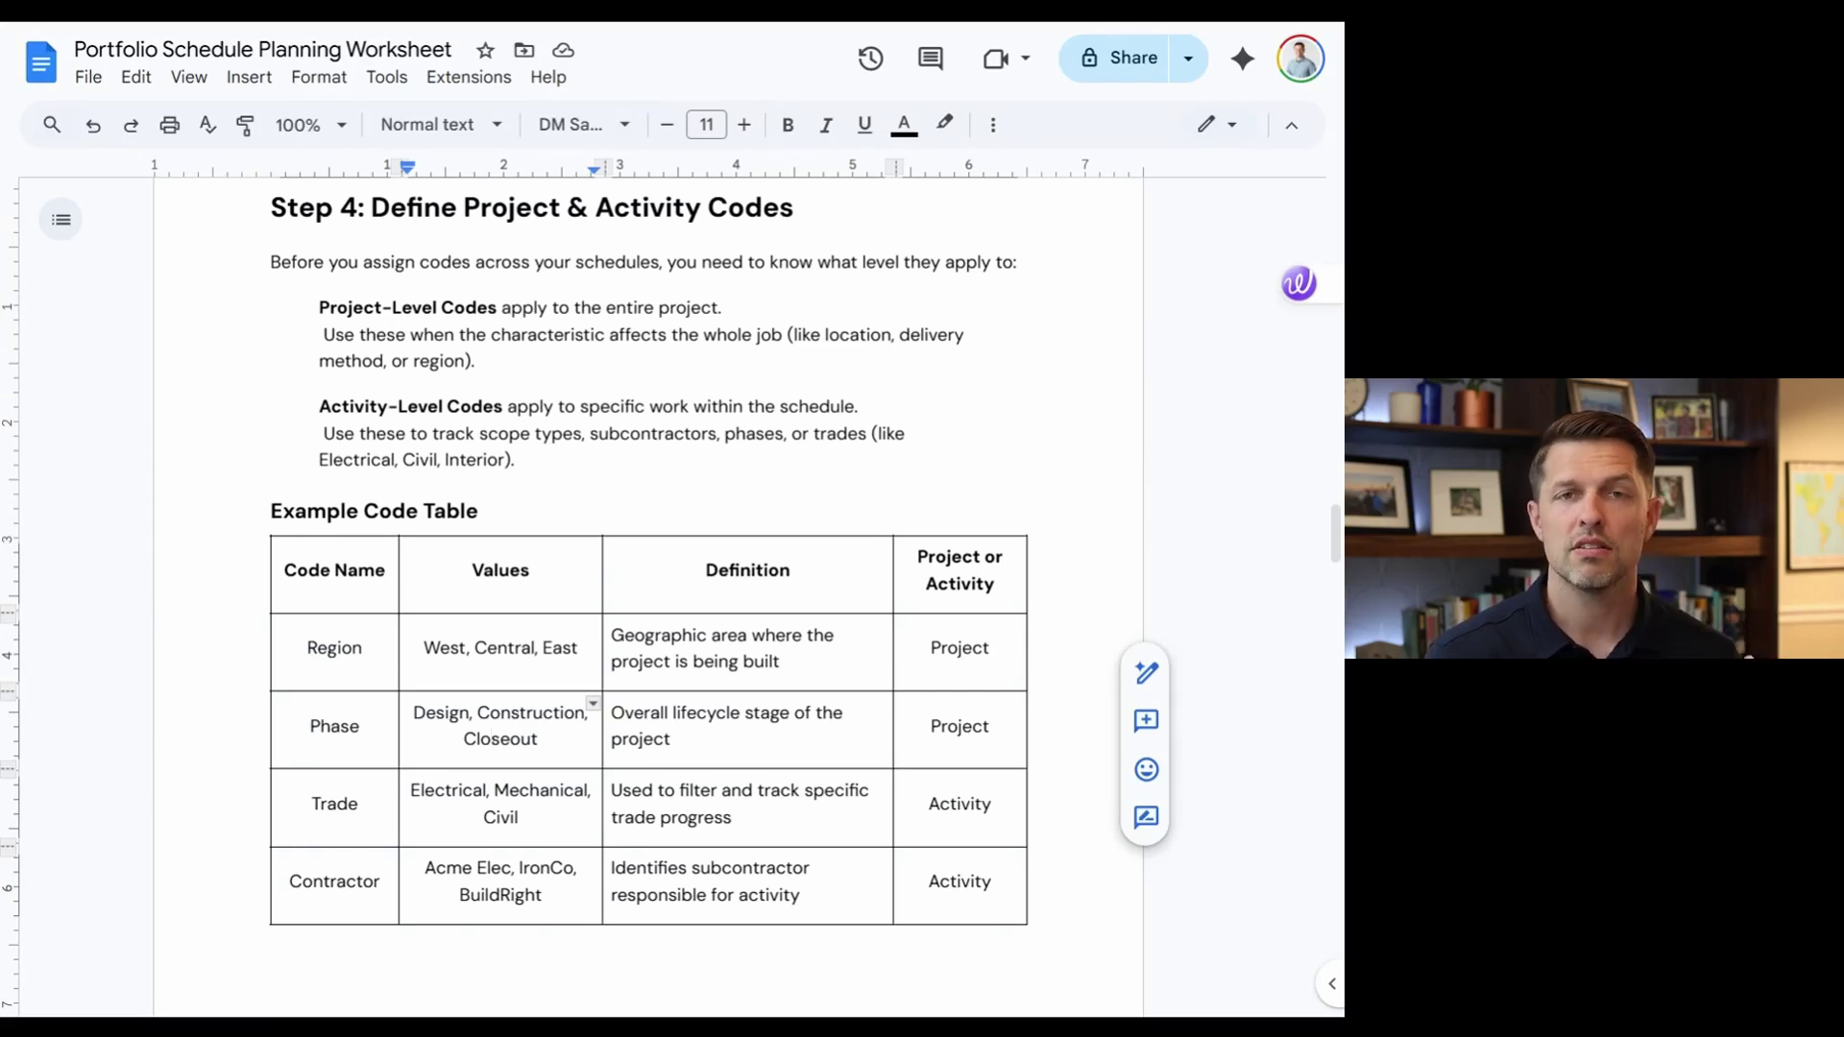
left_click(518, 816)
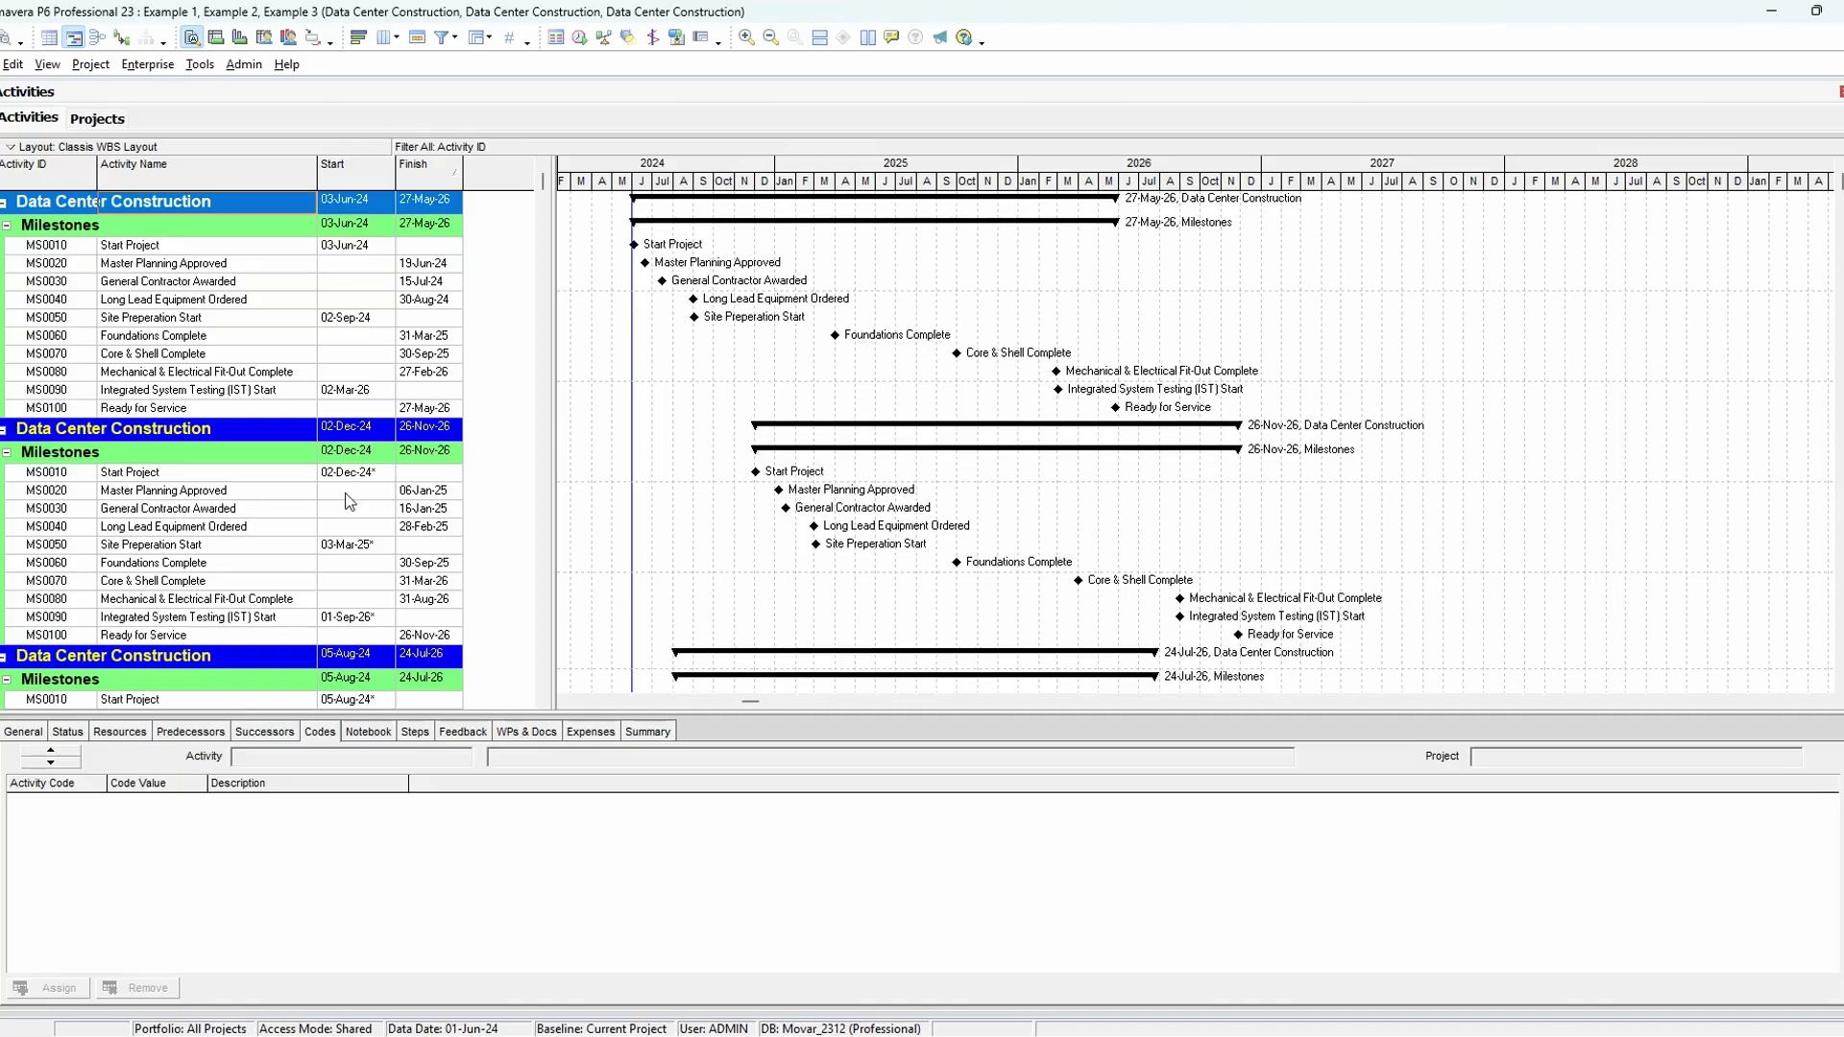
Show the codes for Start Project MS0010, then go to the Projects window
left_click(195, 246)
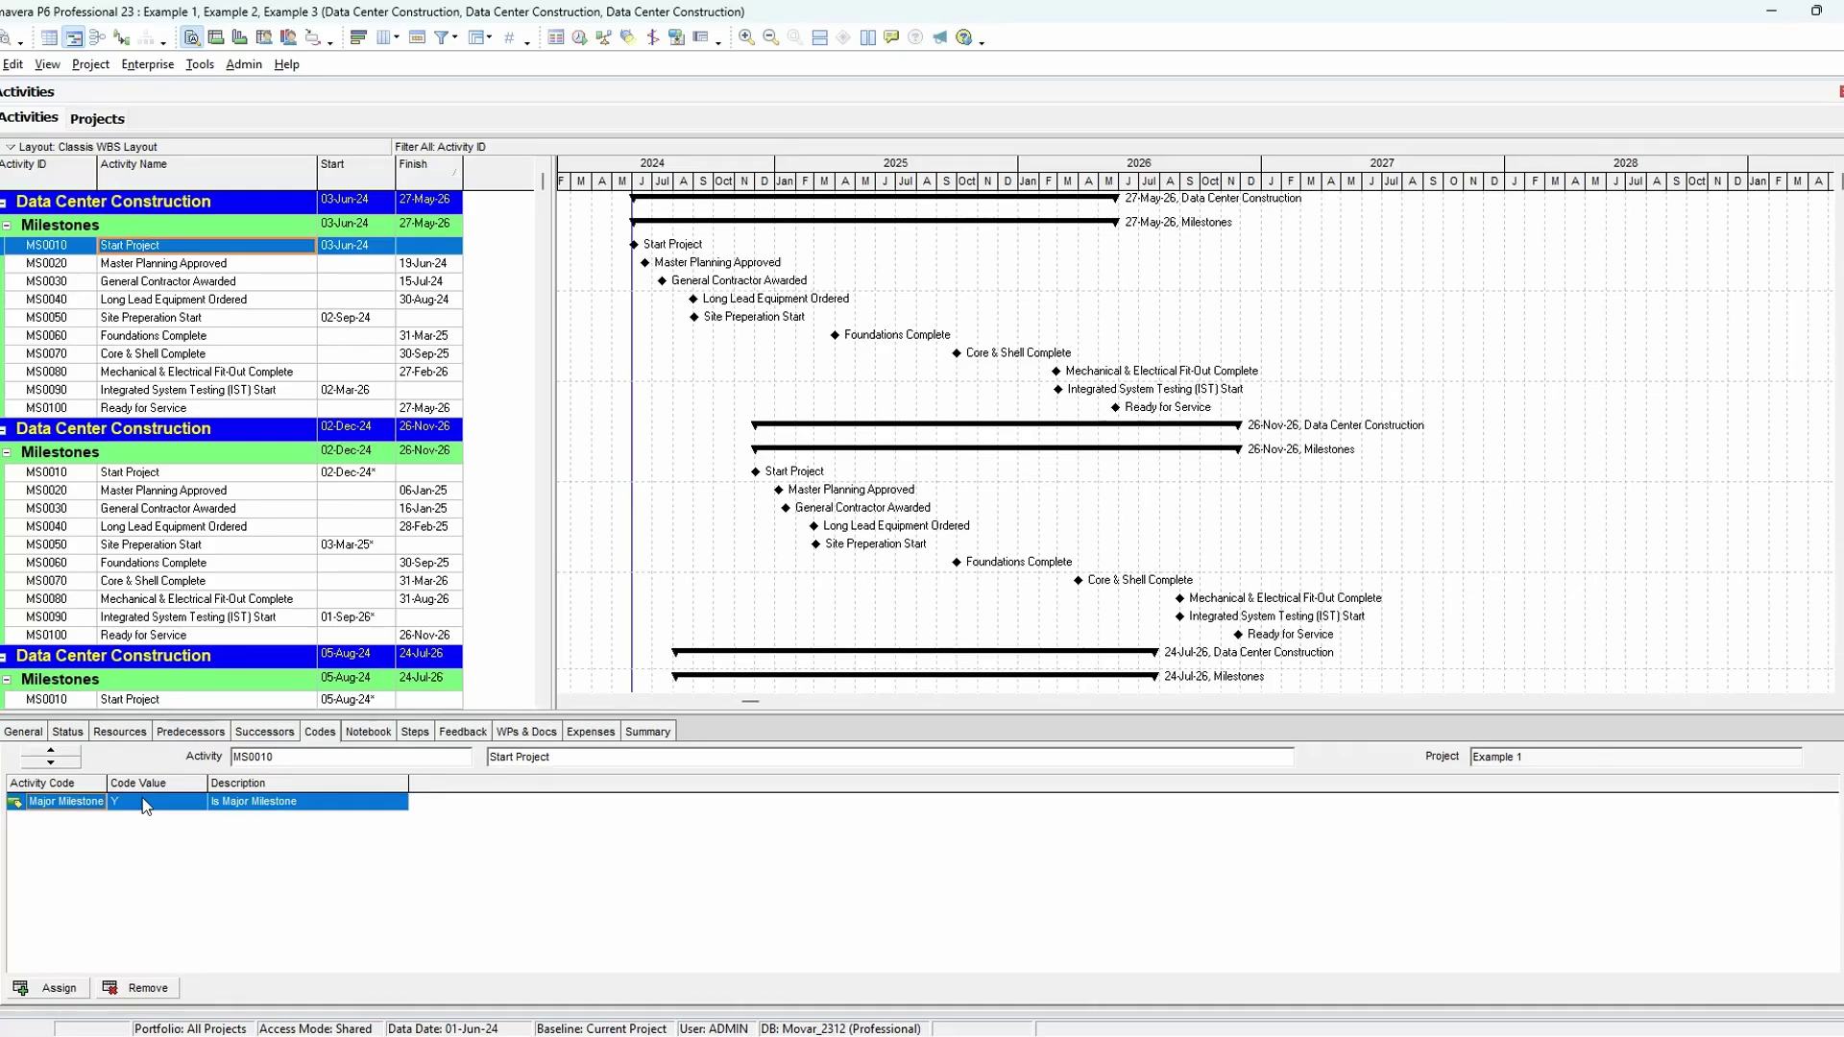
left_click(97, 118)
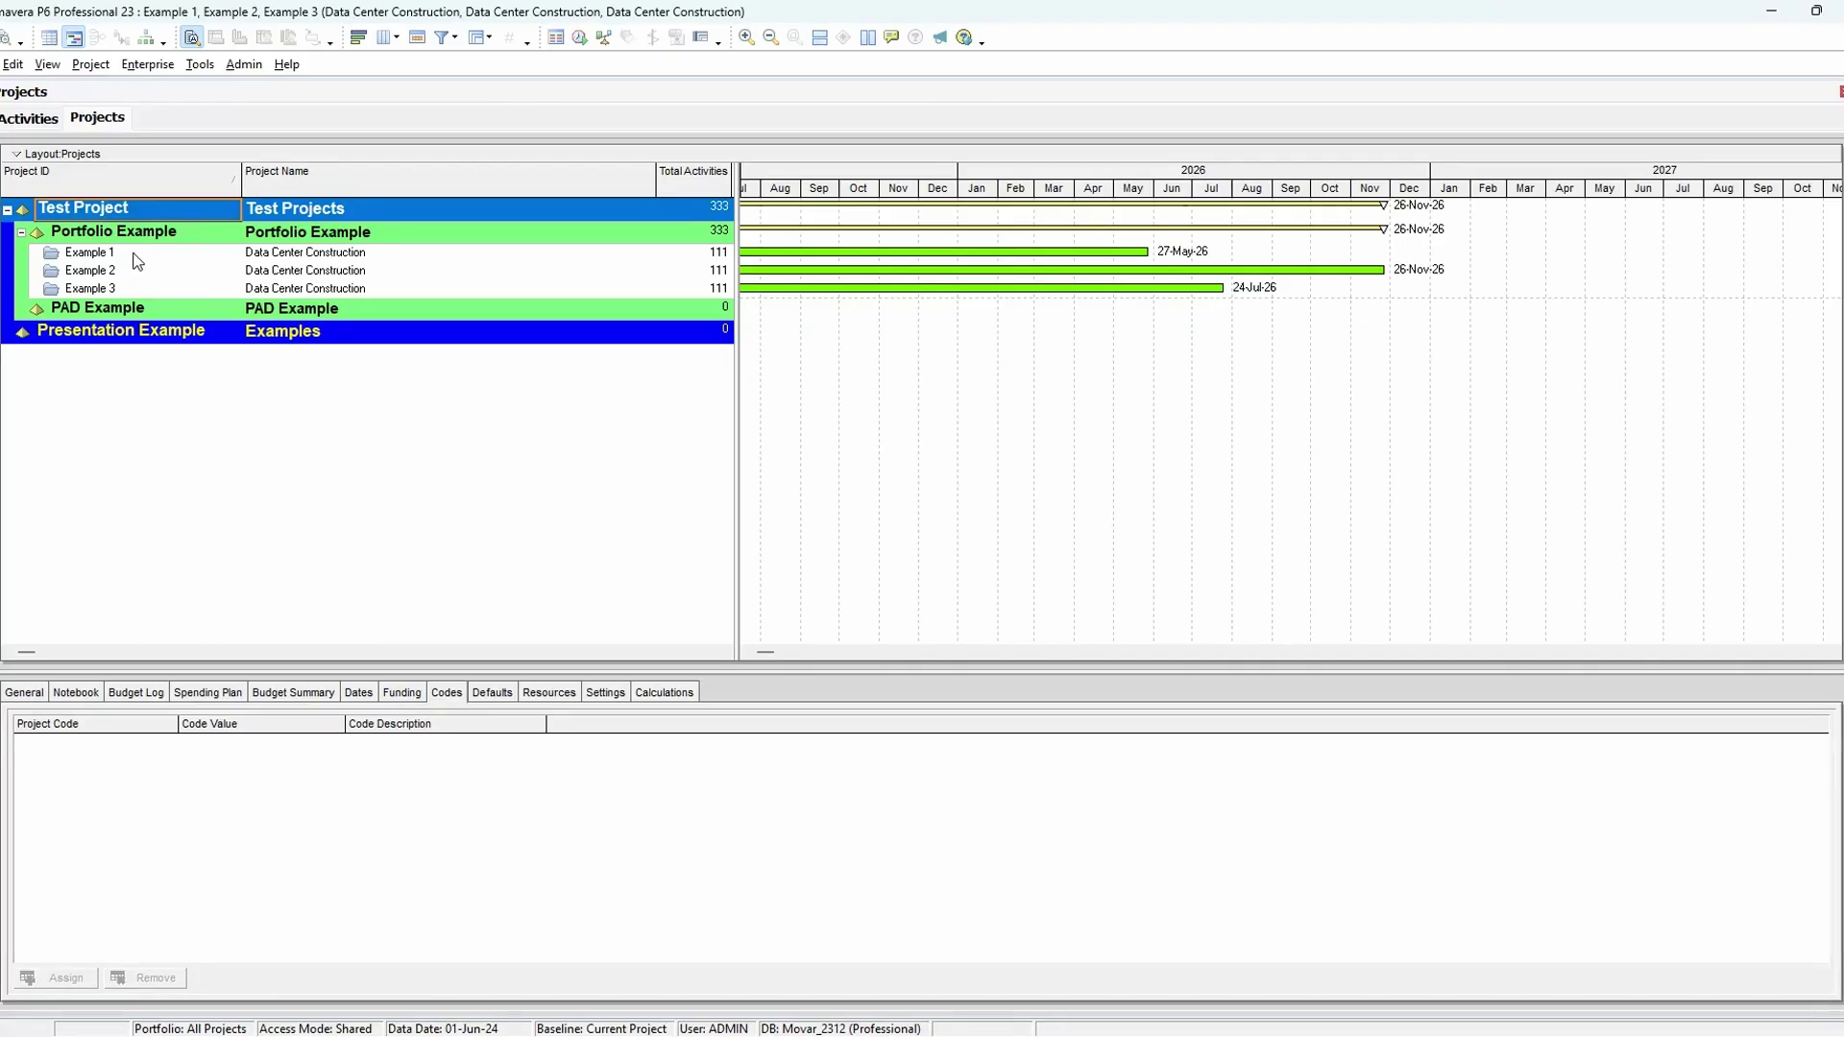
Enlarge Example 1's Codes pane and pick out Risk Rating, Financial Rating, Project Type, Strategic Objective and Location
left_click(135, 253)
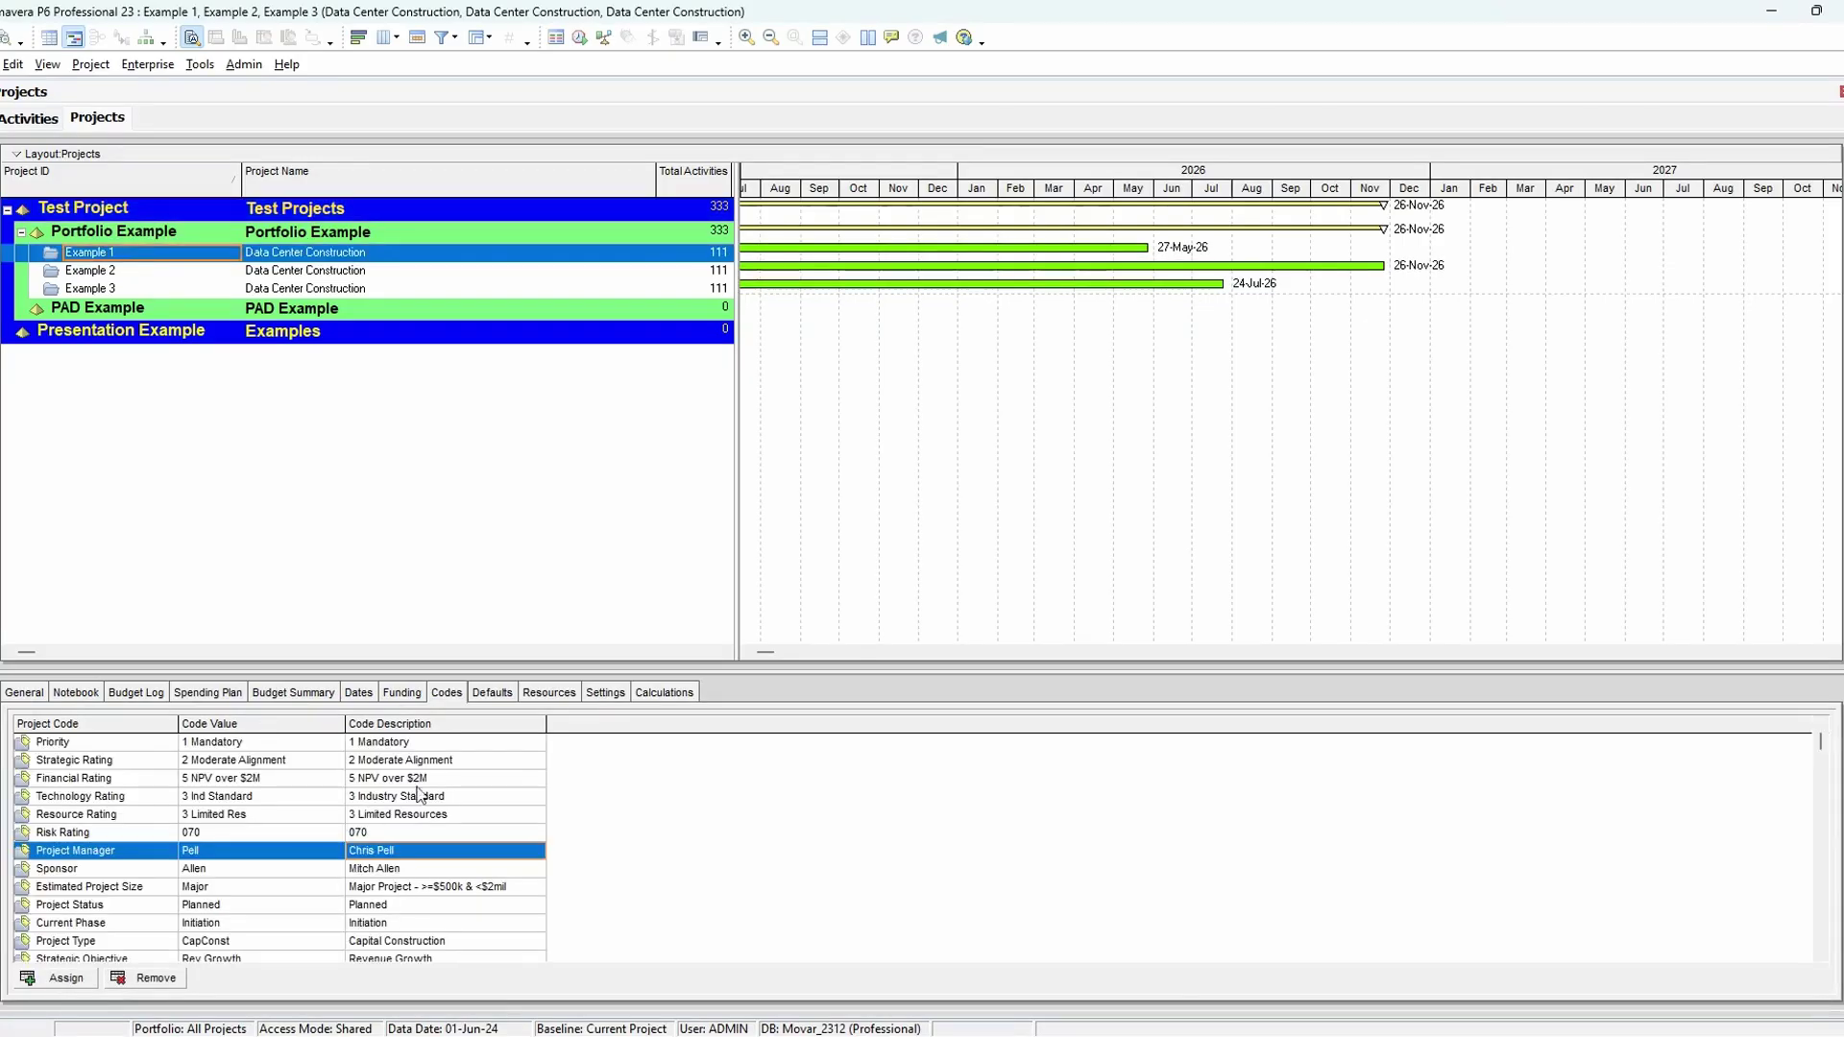
left_click_drag(654, 560, 654, 486)
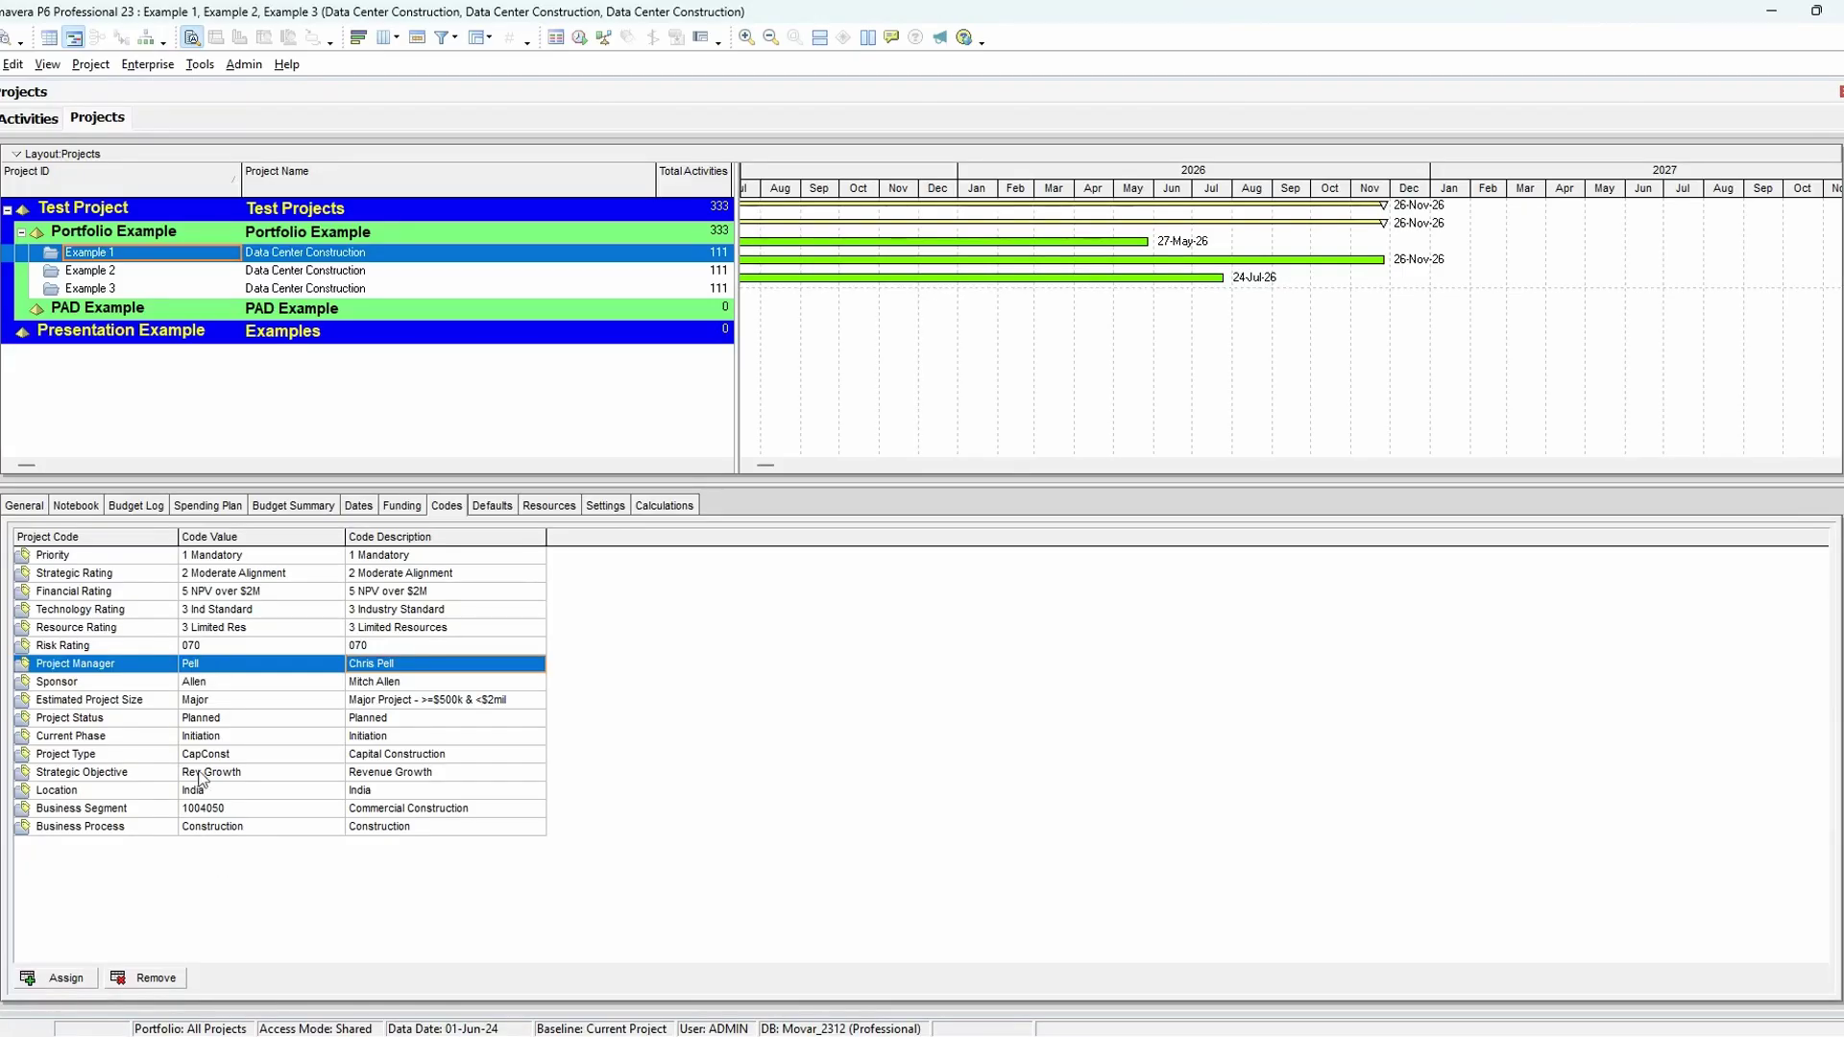
left_click(234, 647)
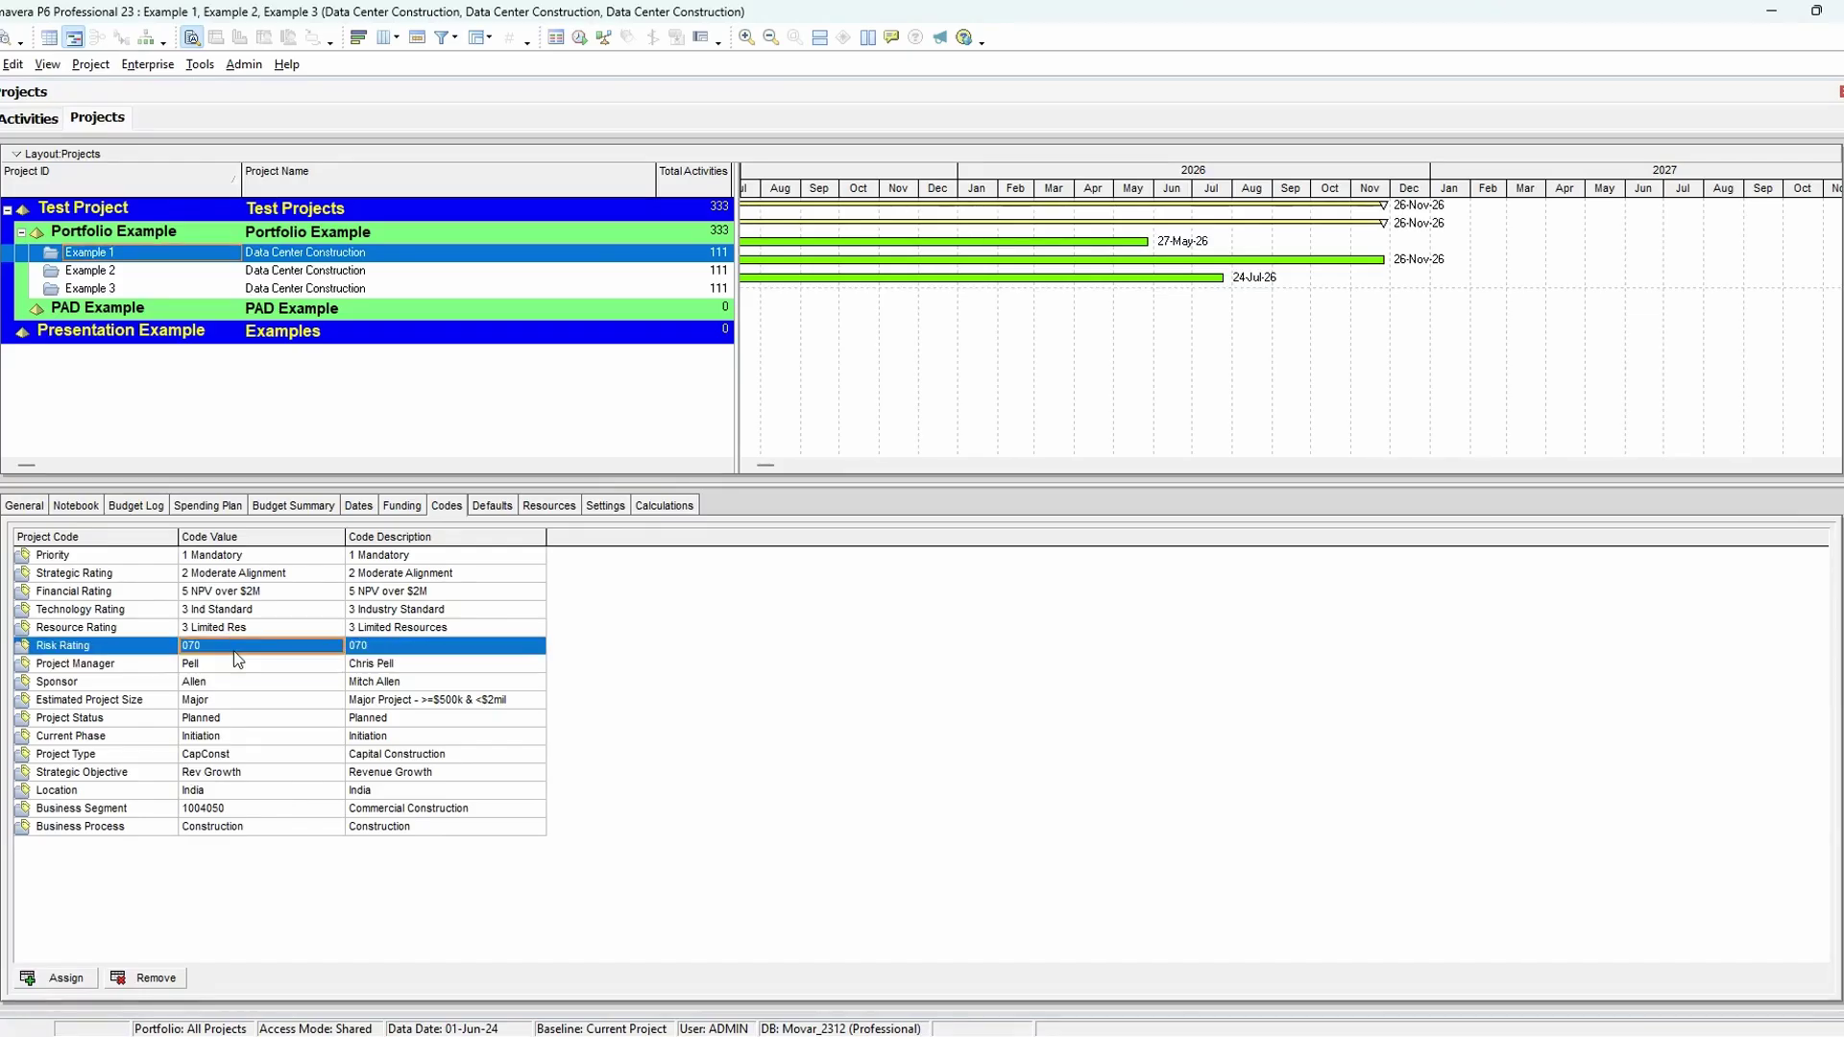
left_click(227, 593)
left_click(219, 758)
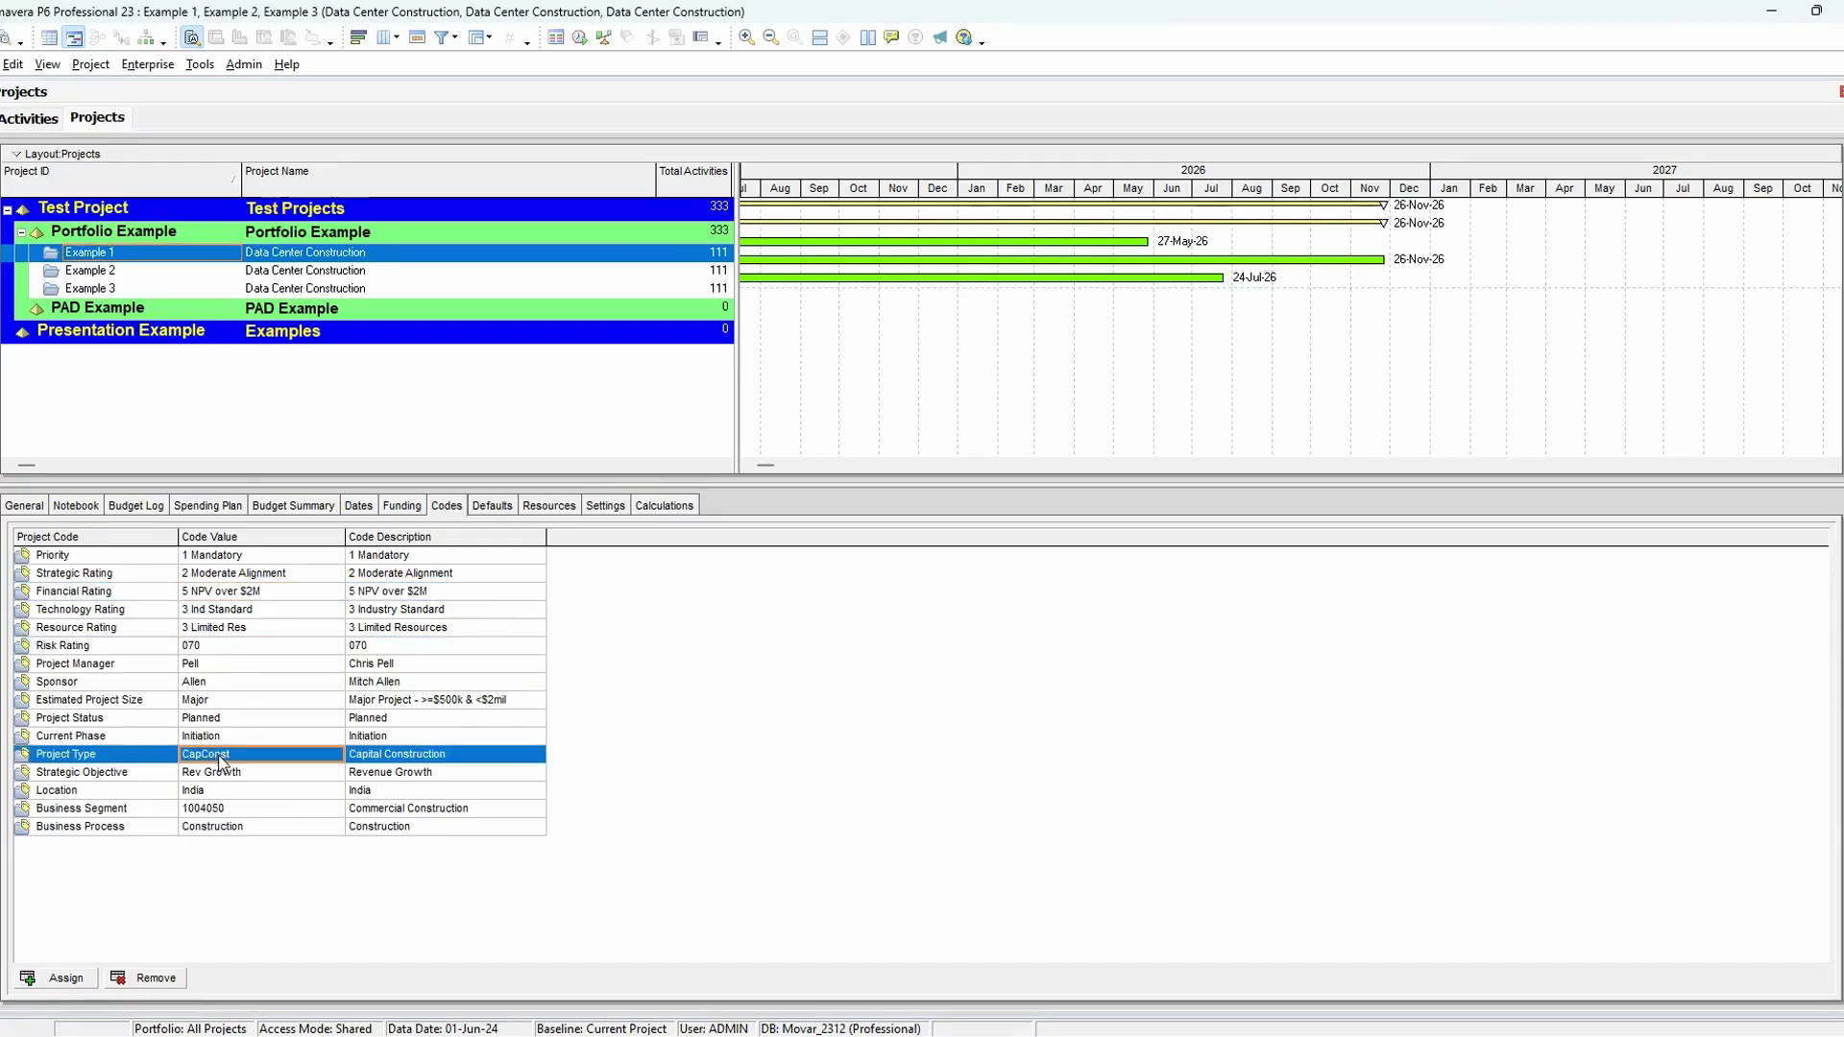
left_click(300, 773)
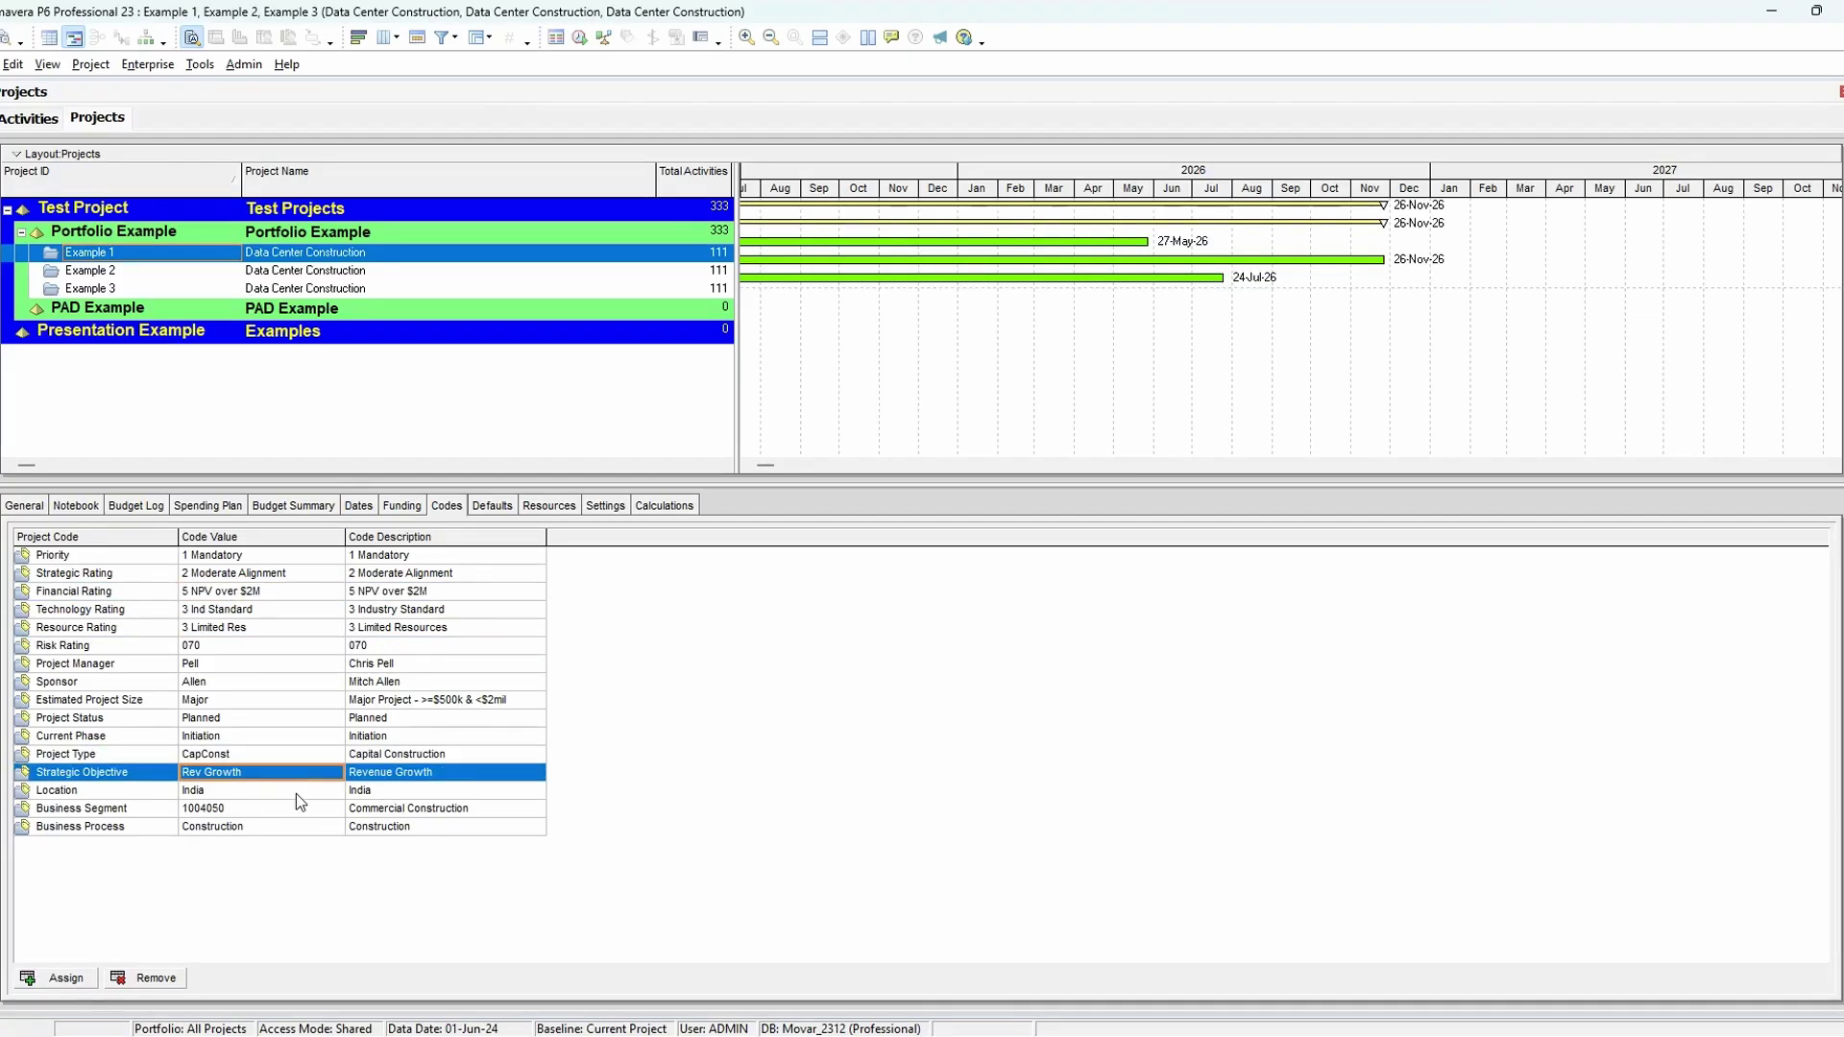
left_click(298, 797)
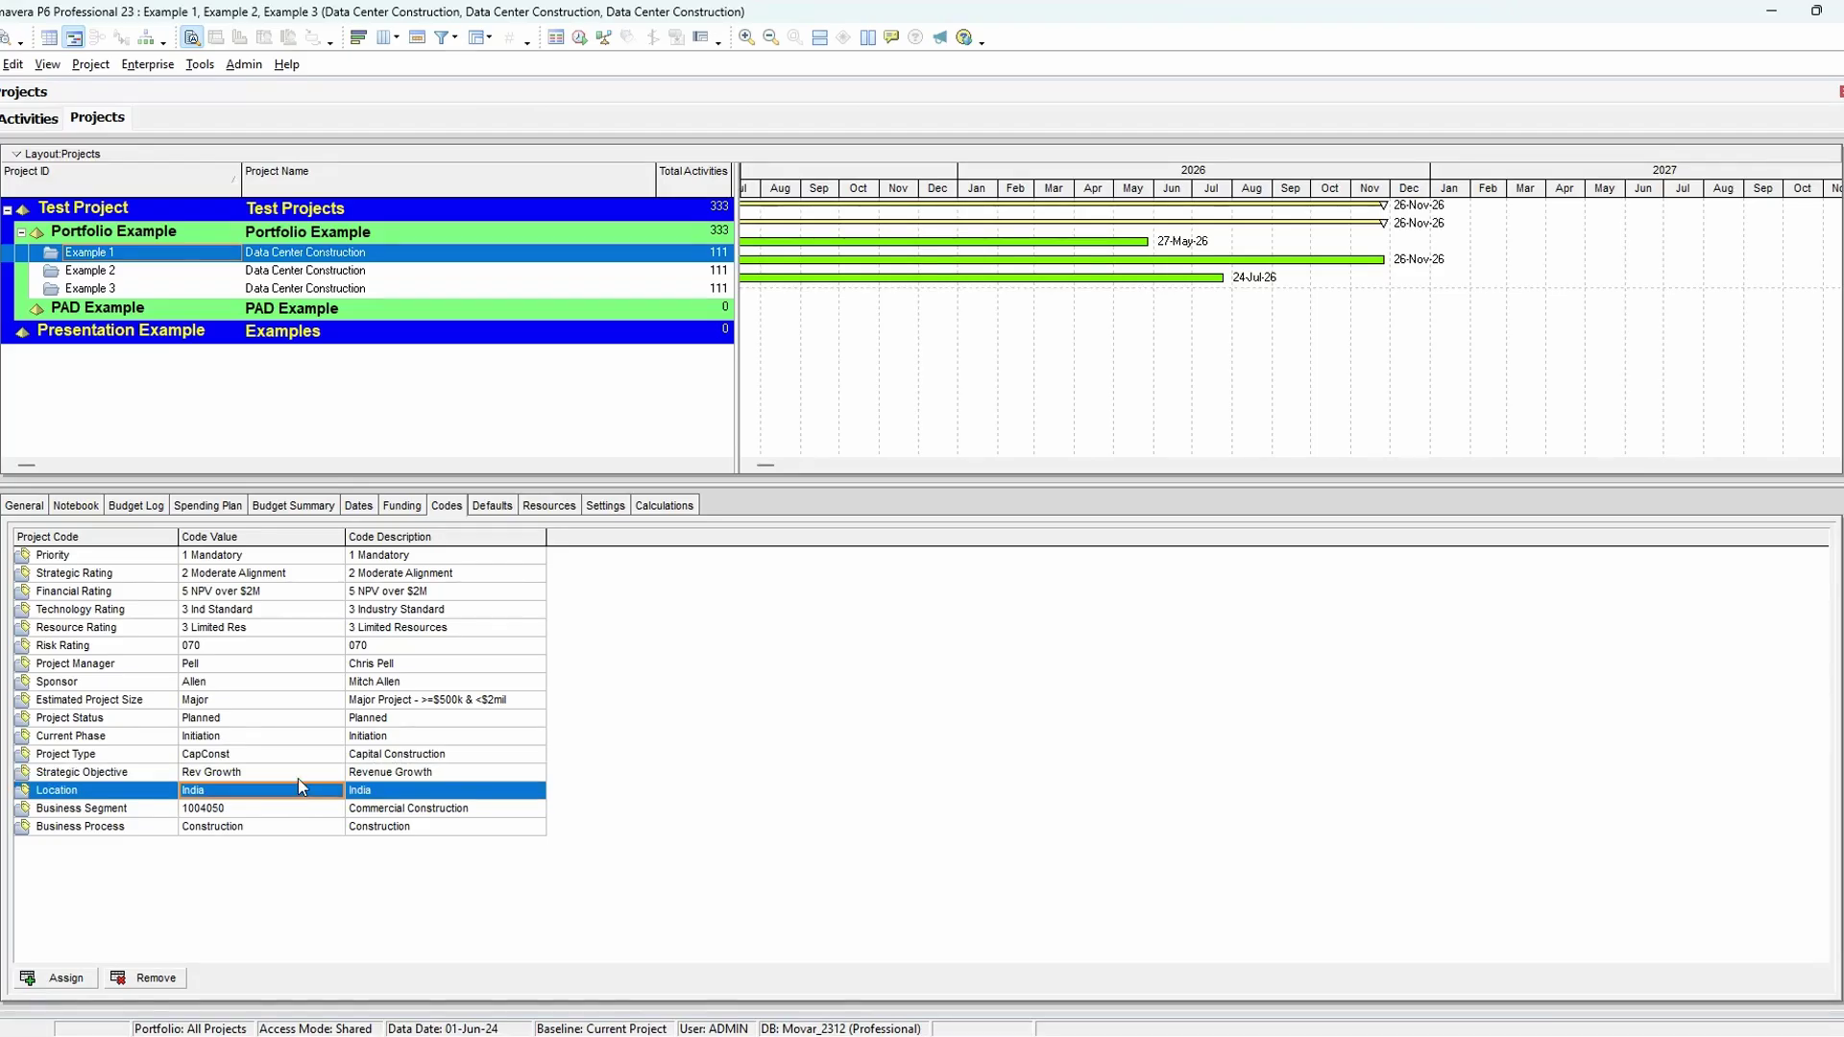